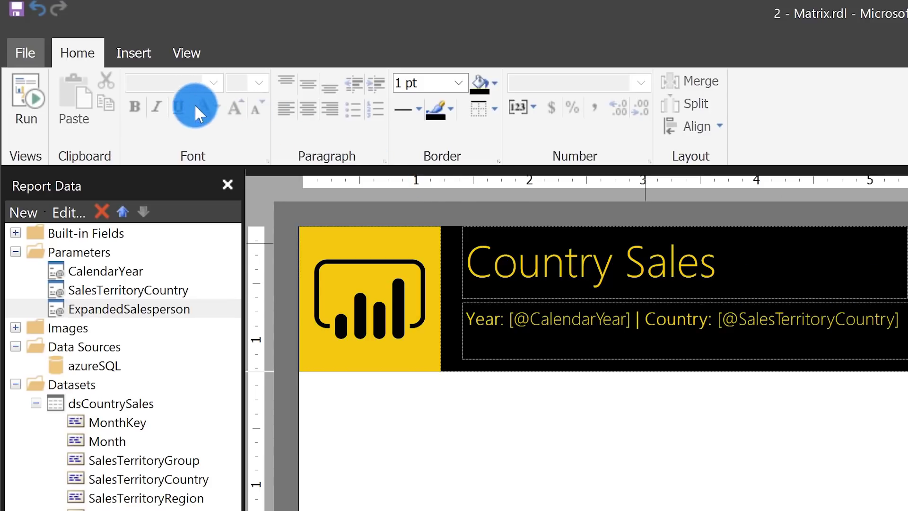
Step: Start a new matrix with the Matrix Wizard, using the existing dsCountrySales dataset
left_click(124, 58)
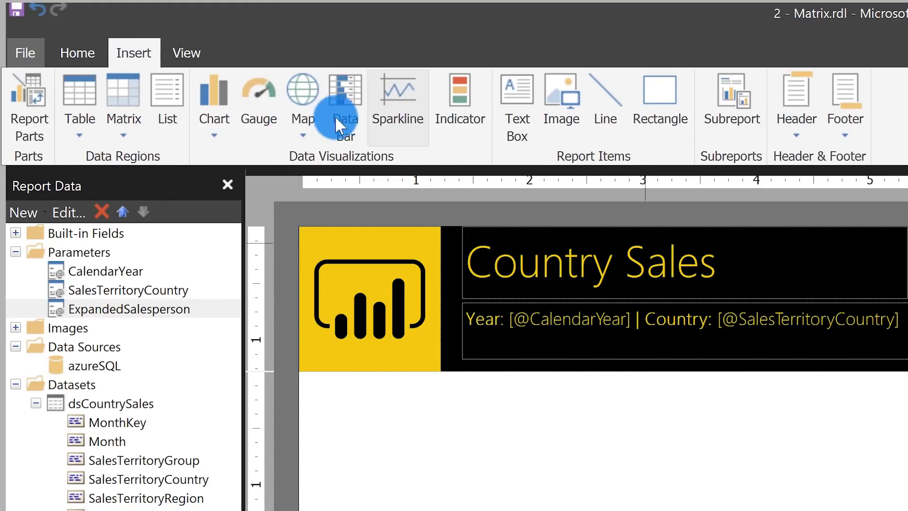
left_click(120, 138)
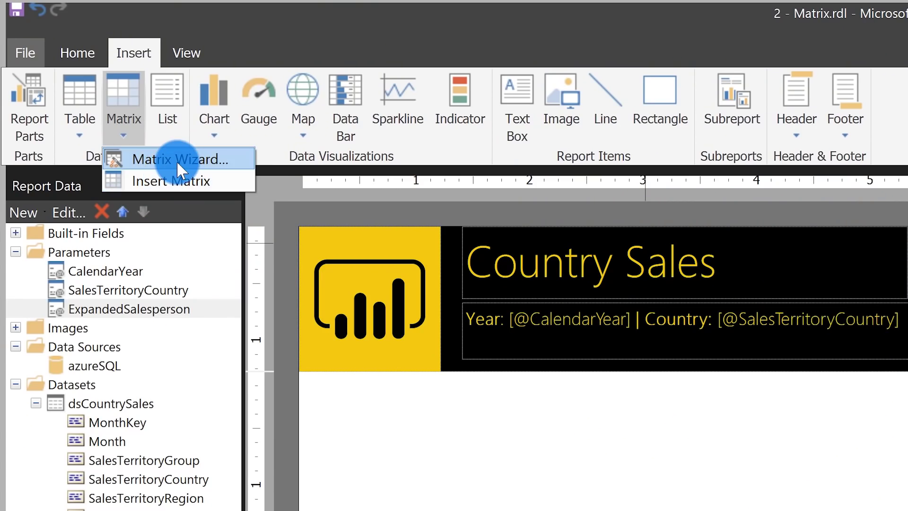
left_click(177, 160)
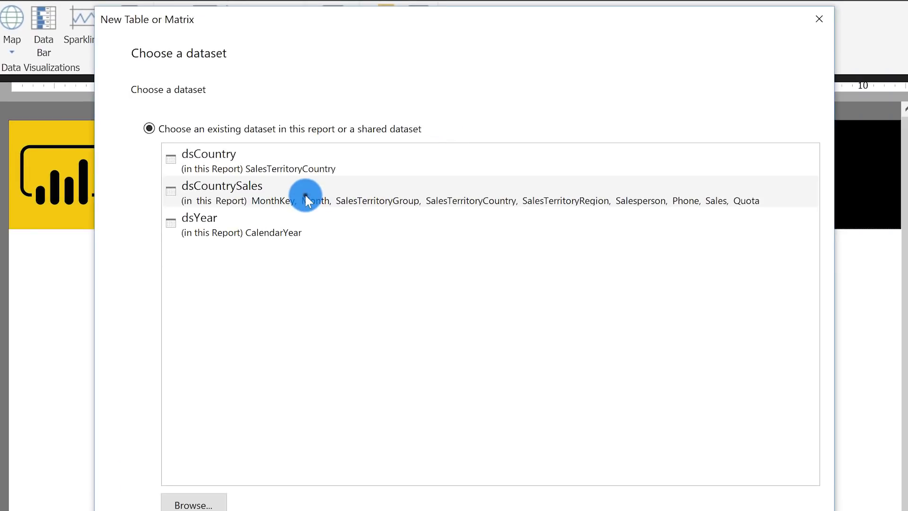
left_click(696, 332)
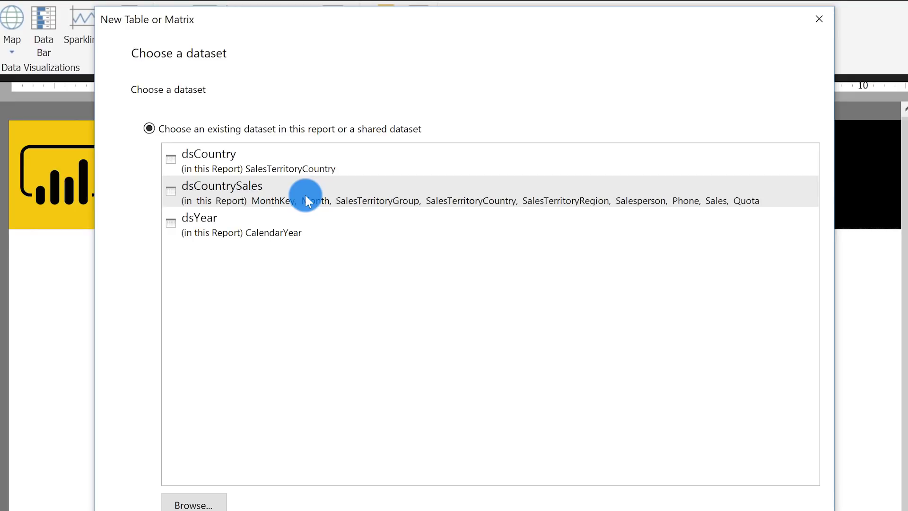
left_click(491, 487)
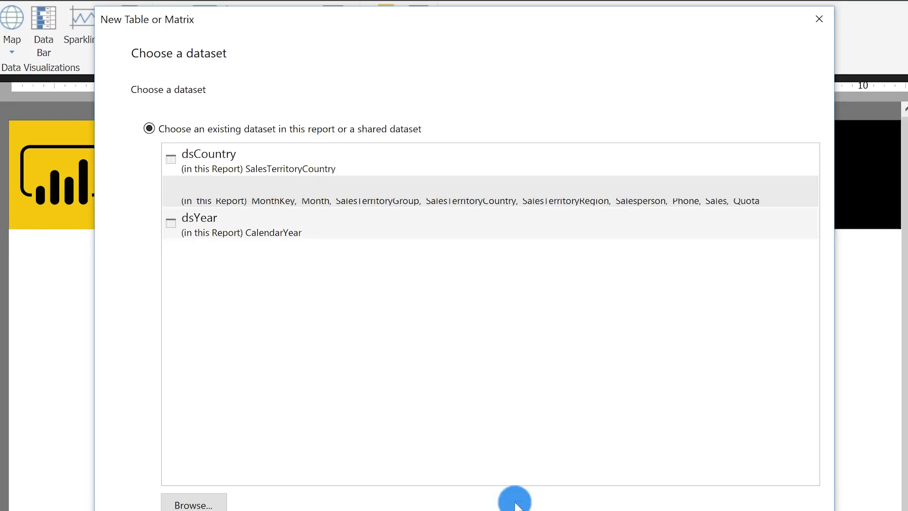
key("Return")
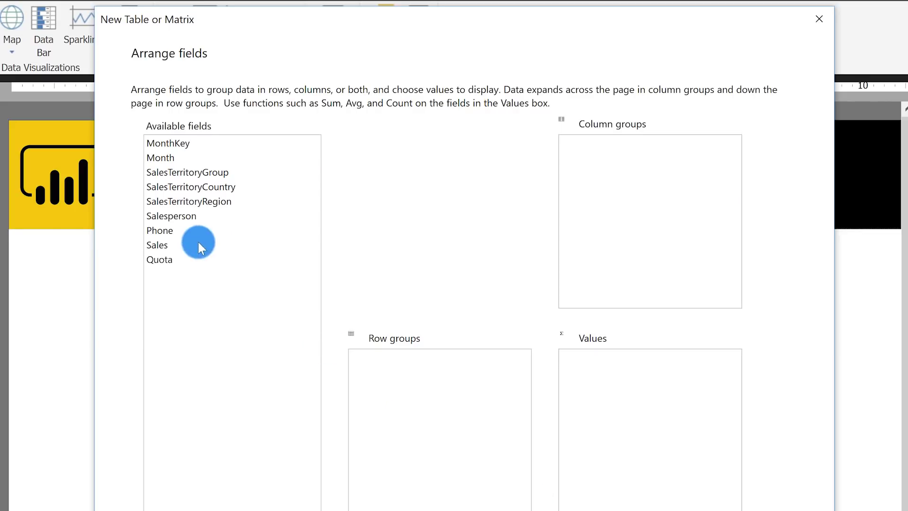
Step: Arrange SalesTerritoryCountry and Salesperson as row groups, with Sum(Sales) as the value
left_click_drag(179, 112, 369, 282)
left_click_drag(142, 140, 397, 307)
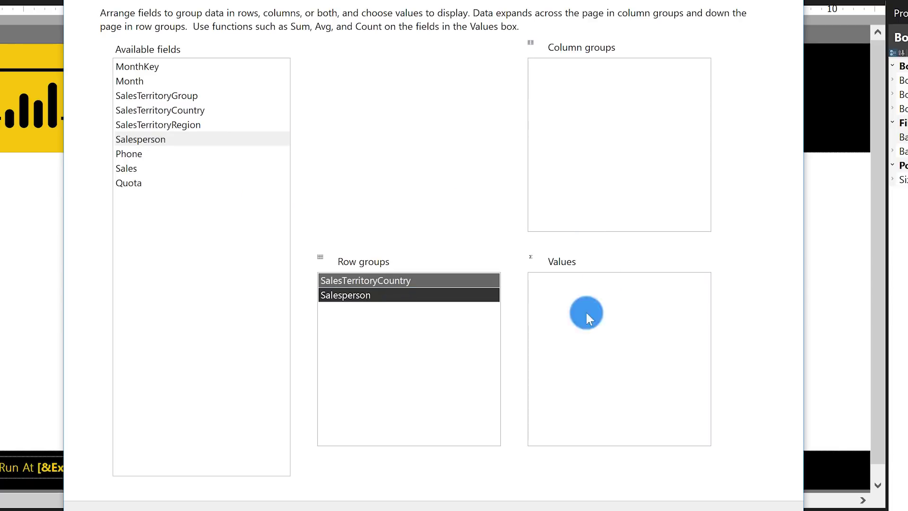
left_click_drag(130, 168, 586, 320)
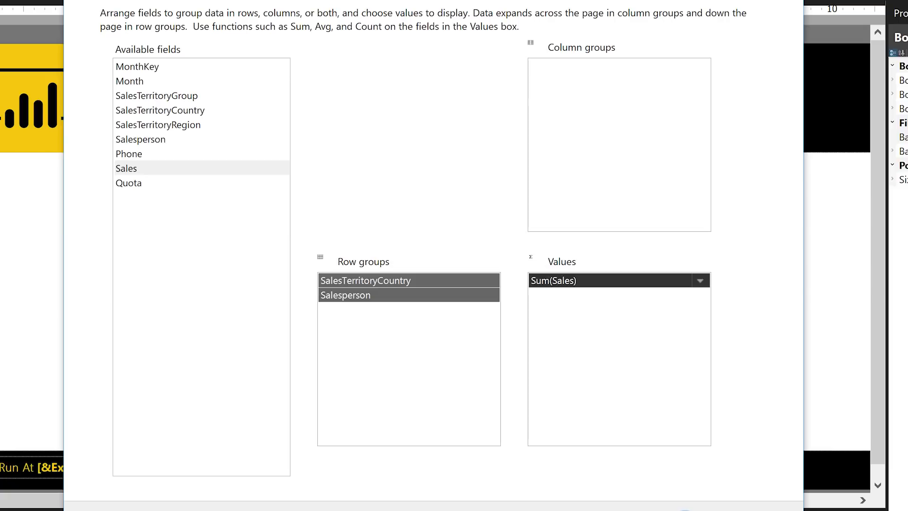
left_click(687, 504)
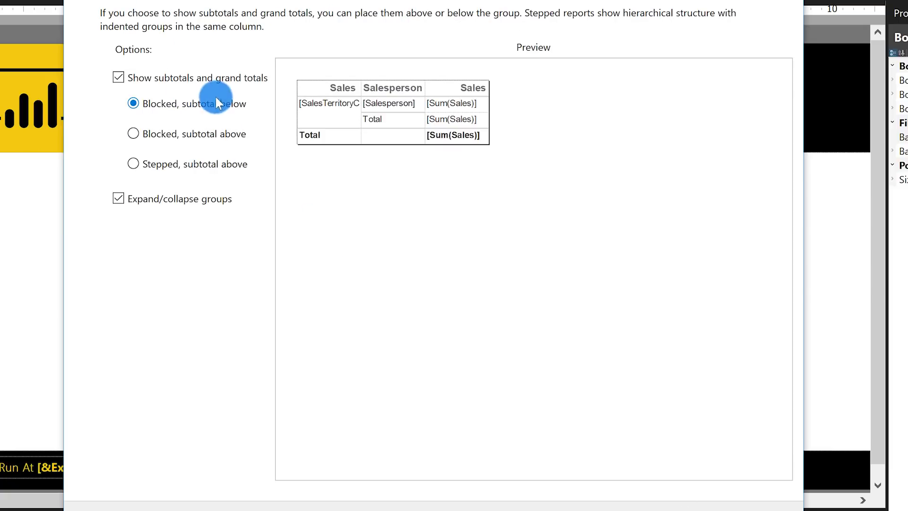
Step: Finish the matrix with a stepped, subtotal-above layout and no expand/collapse groups, and move it slightly away from the report body's corner
left_click(194, 164)
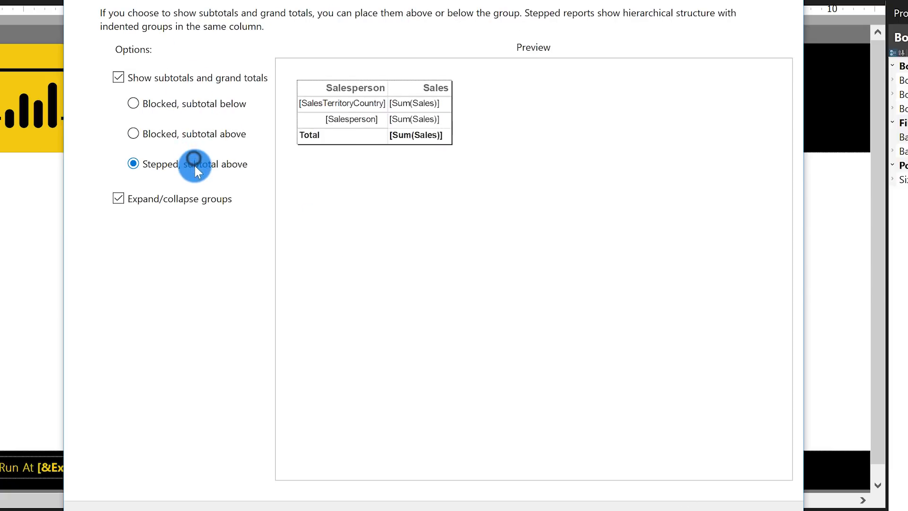
left_click(131, 196)
left_click(683, 508)
left_click(674, 508)
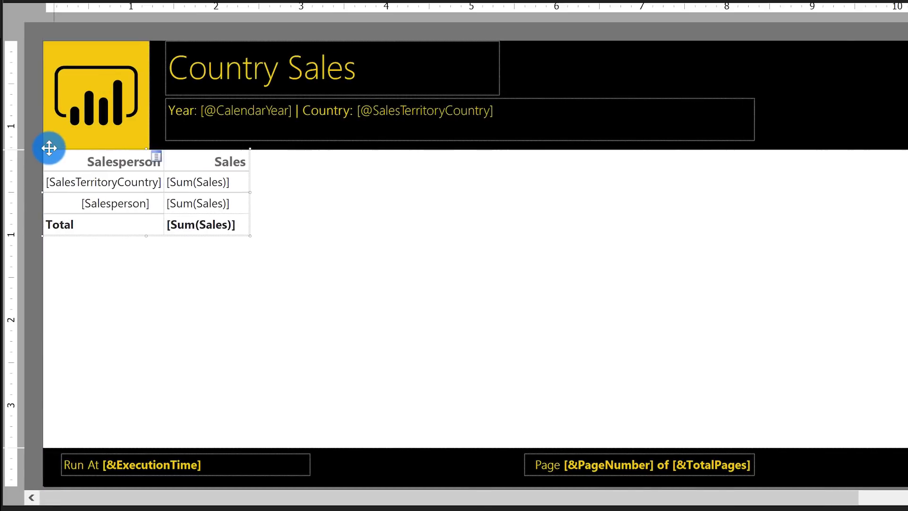
left_click_drag(13, 106, 32, 126)
left_click_drag(71, 172, 64, 172)
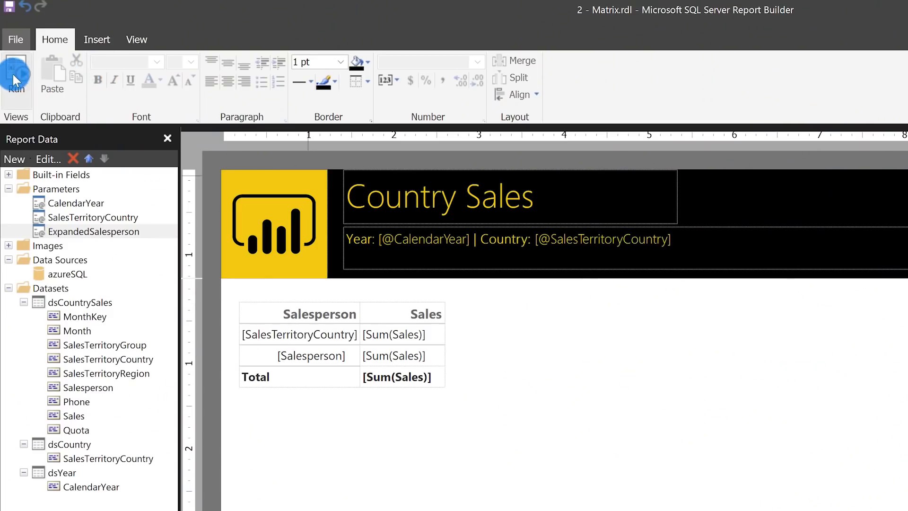
Step: Run the report for year 2012 and all countries, and return to the design view
left_click(13, 75)
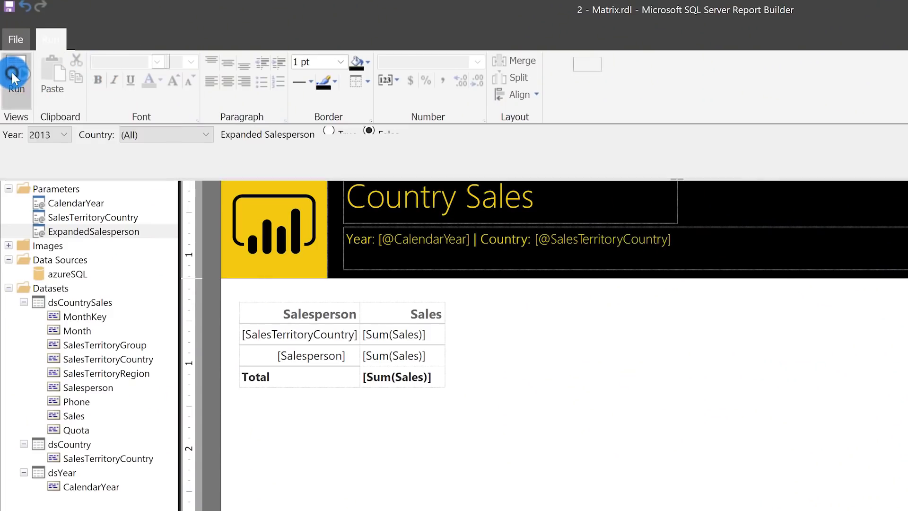
left_click(269, 327)
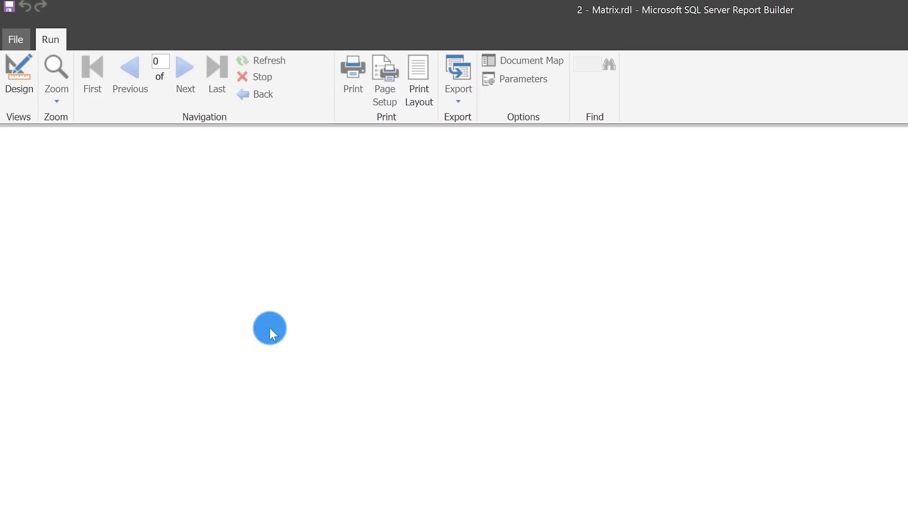
left_click(96, 136)
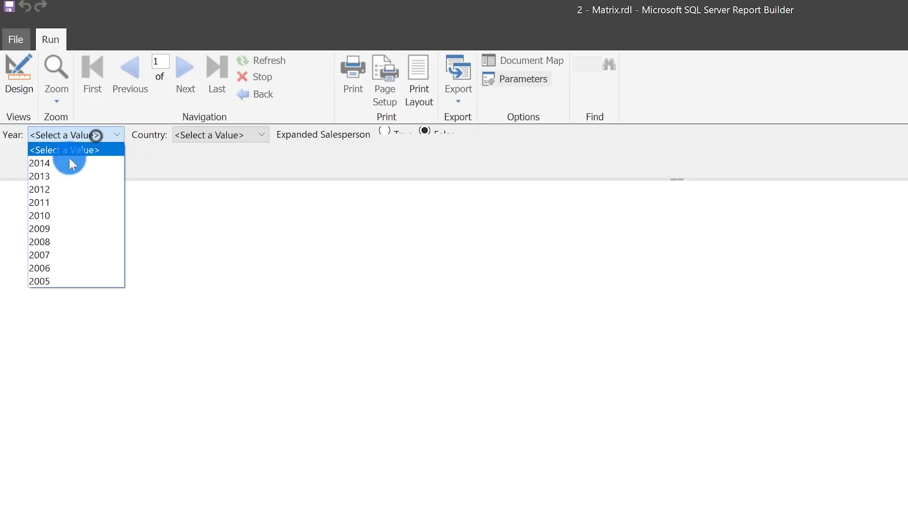
left_click(50, 189)
left_click(197, 133)
left_click(187, 164)
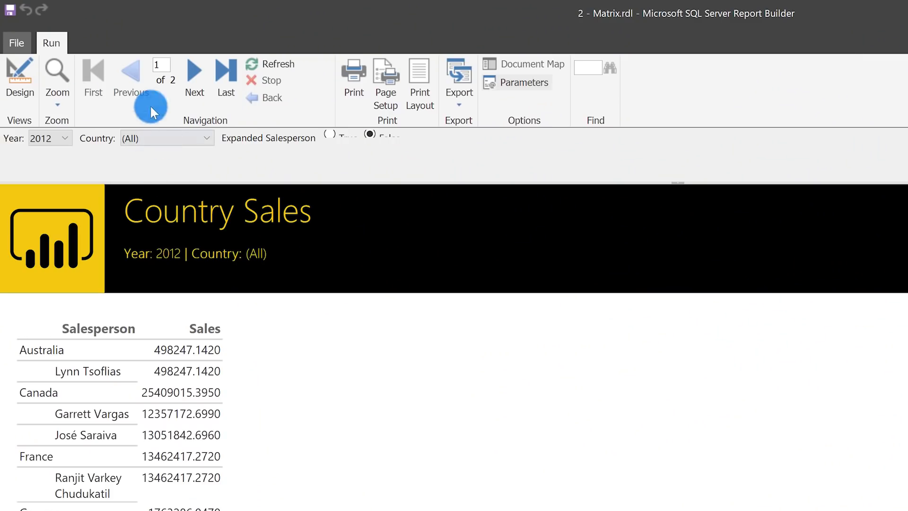
left_click(18, 70)
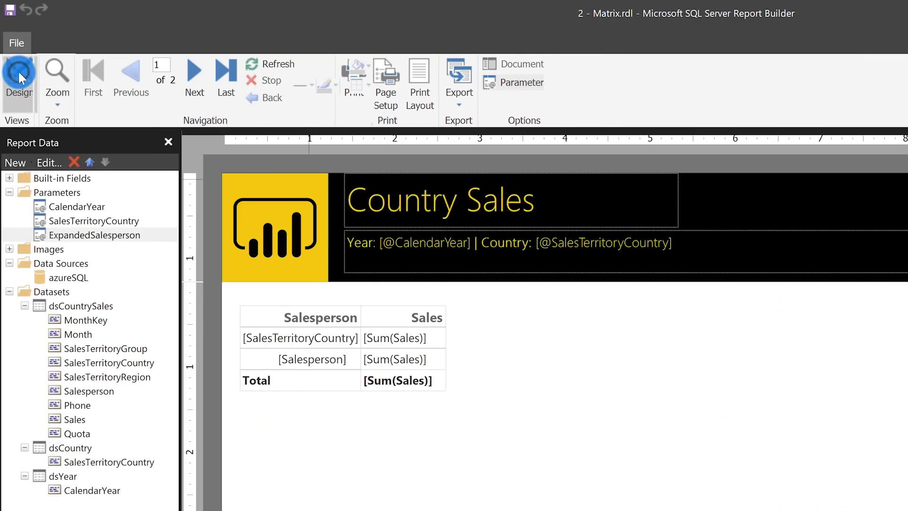
Step: Widen the matrix's first column and left-align its Salesperson header
left_click(364, 317)
left_click_drag(360, 295, 394, 295)
left_click(288, 323)
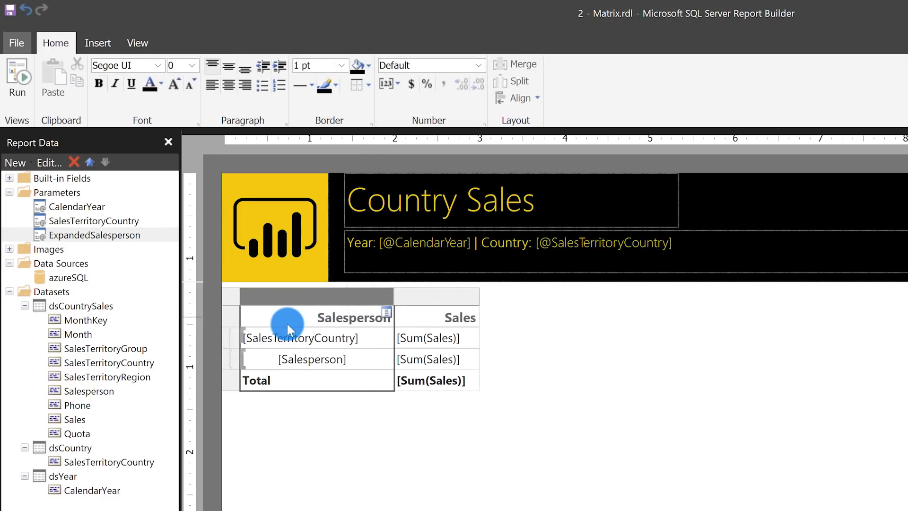
left_click(206, 85)
left_click_drag(392, 292, 413, 293)
Step: Reduce the font size of the [Salesperson] cell to 8
left_click(382, 365)
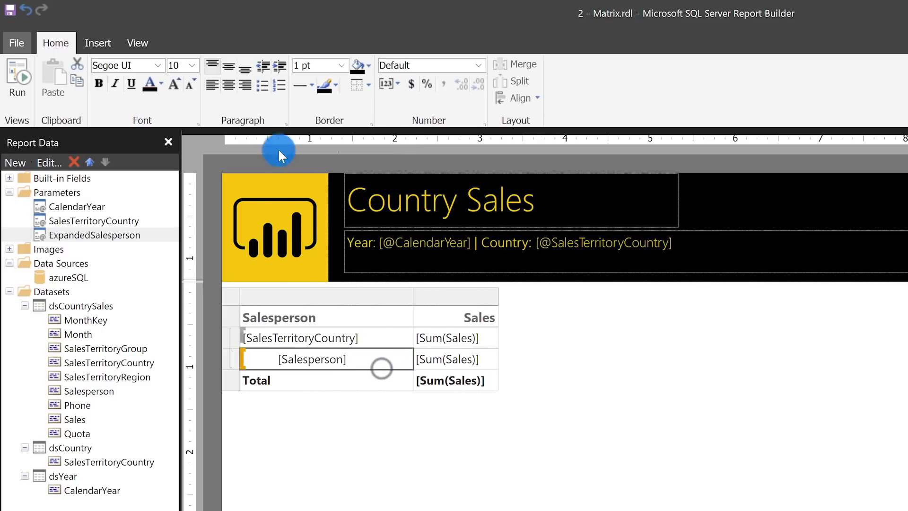
left_click(188, 81)
left_click(188, 82)
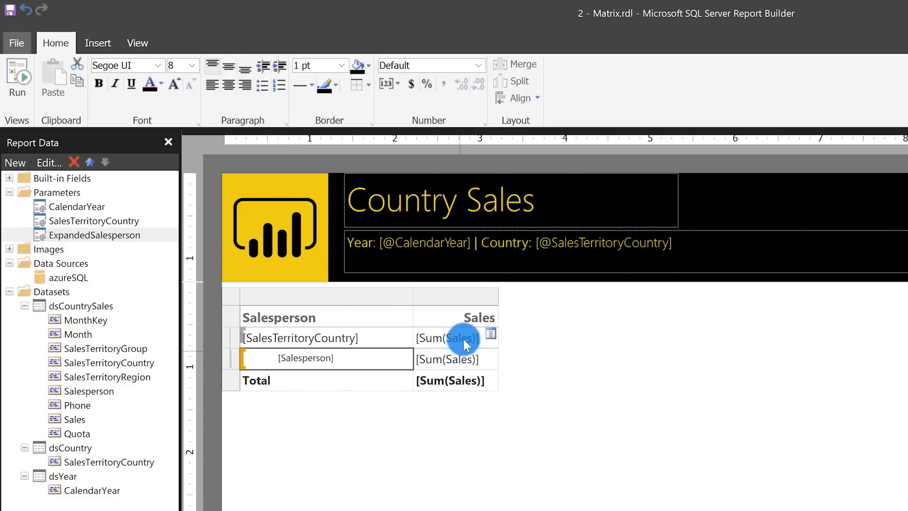
Step: Add a bottom border to the header row's cells and set its width to 2pt
left_click_drag(446, 308, 298, 310)
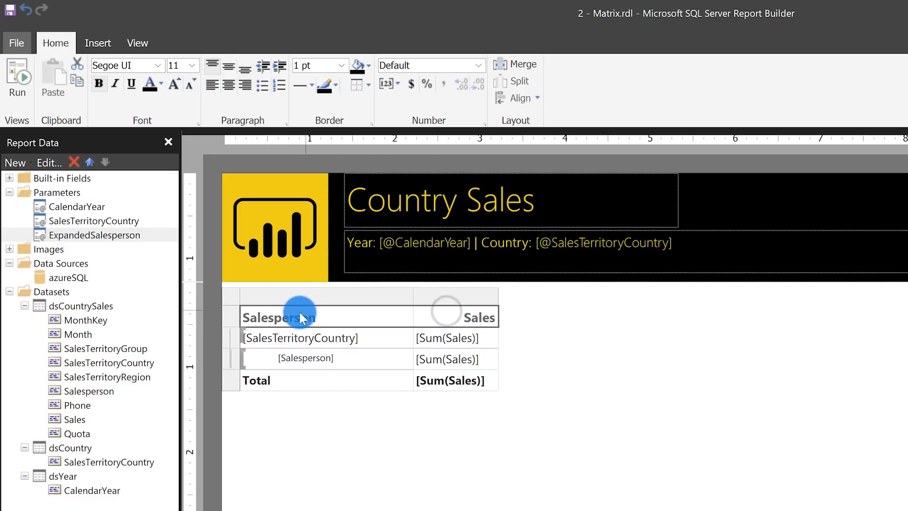
left_click(369, 85)
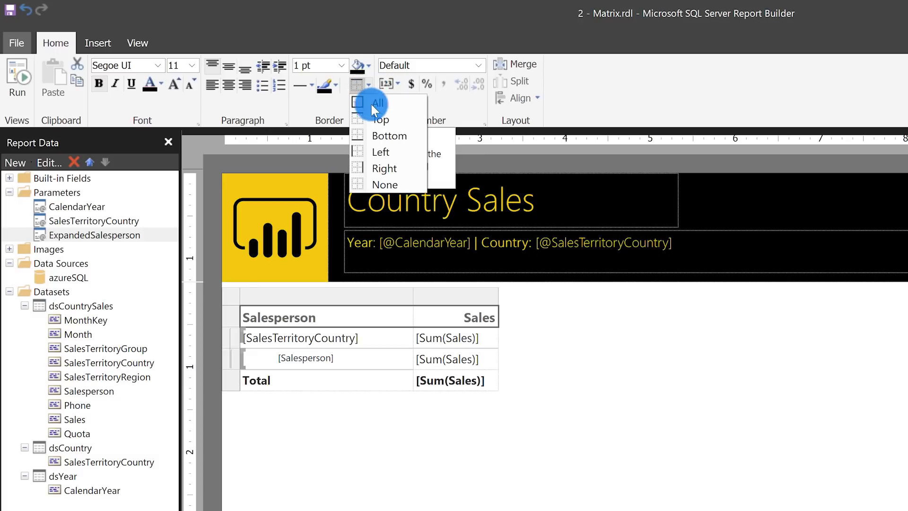
left_click(384, 137)
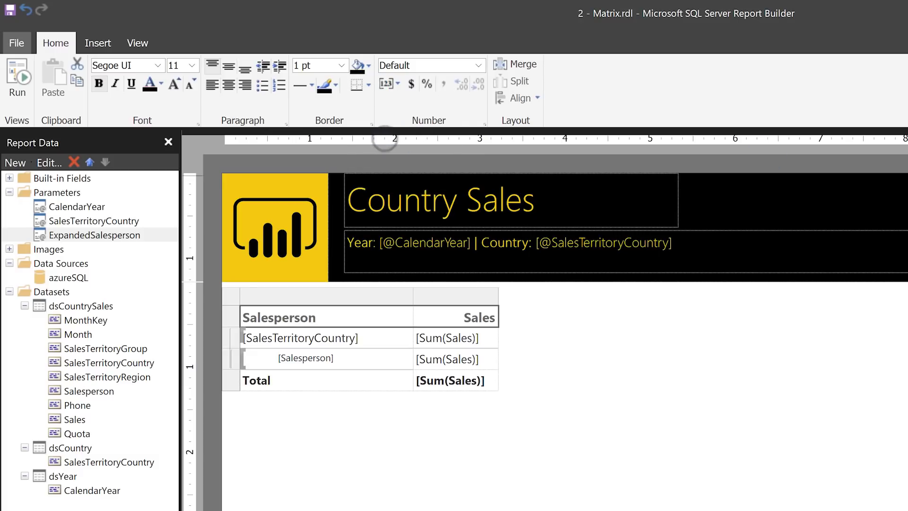
mouse_move(903, 208)
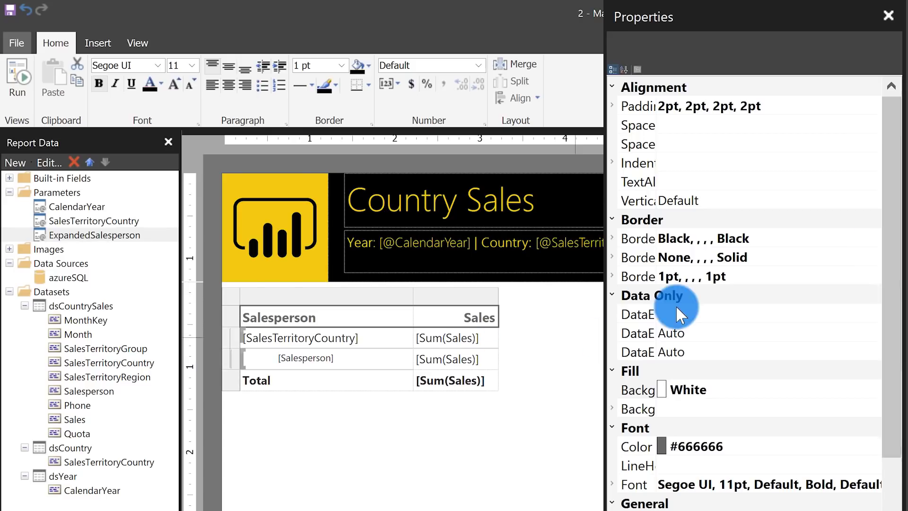
left_click(611, 277)
left_click(667, 371)
key("BackSpace")
type("2pt")
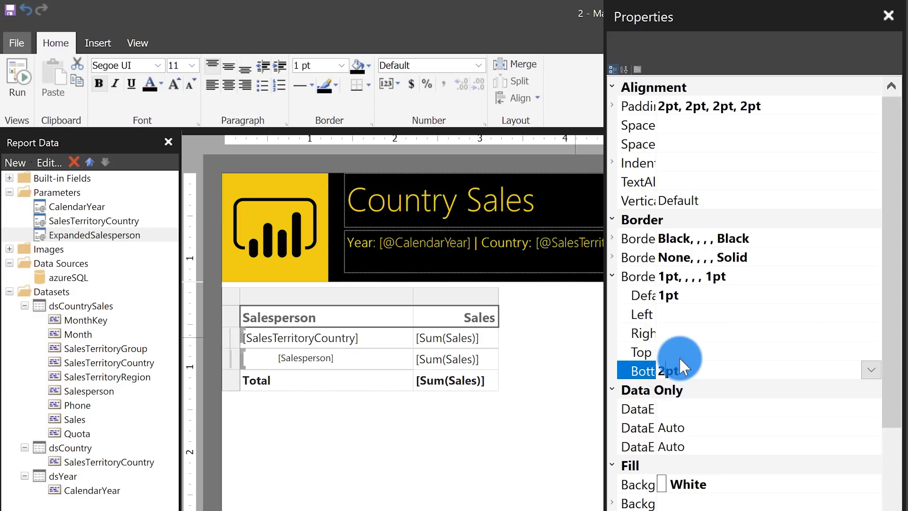
left_click(489, 390)
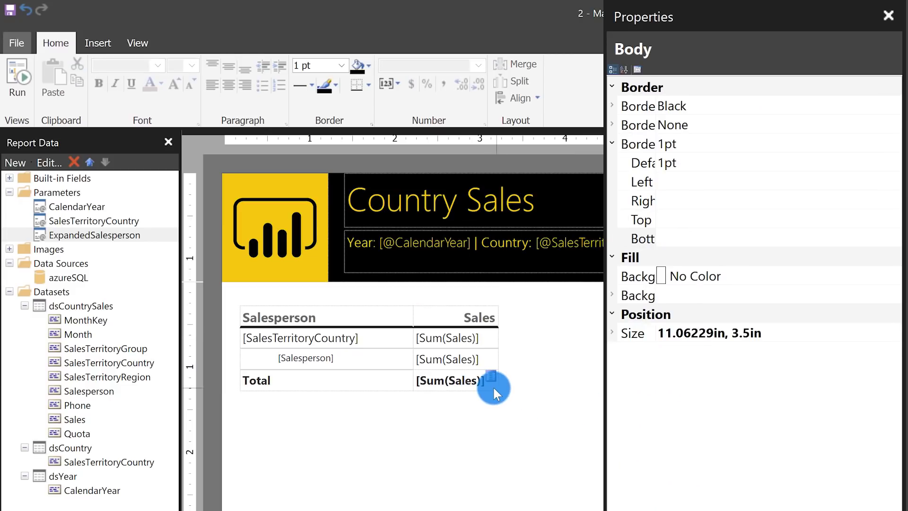
Step: Add a top border to the Total row's cells and set its width to 2pt
left_click_drag(492, 386, 319, 379)
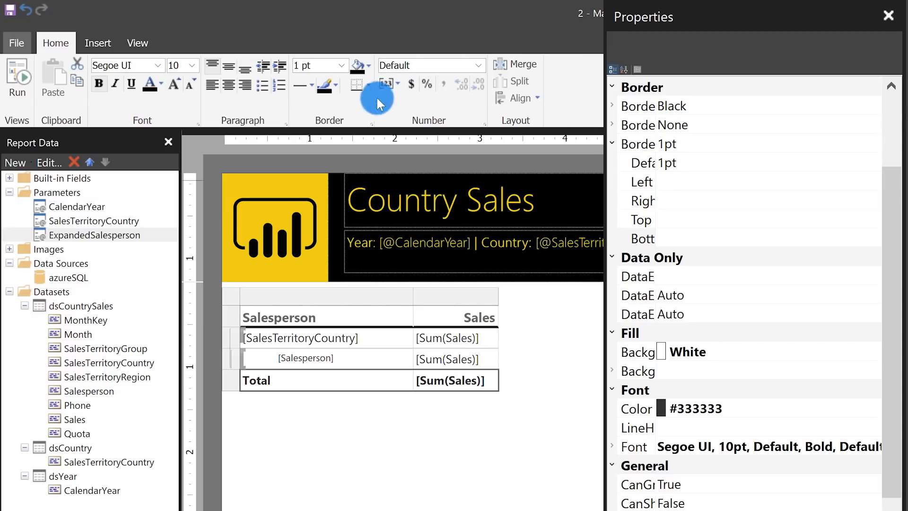
left_click(366, 81)
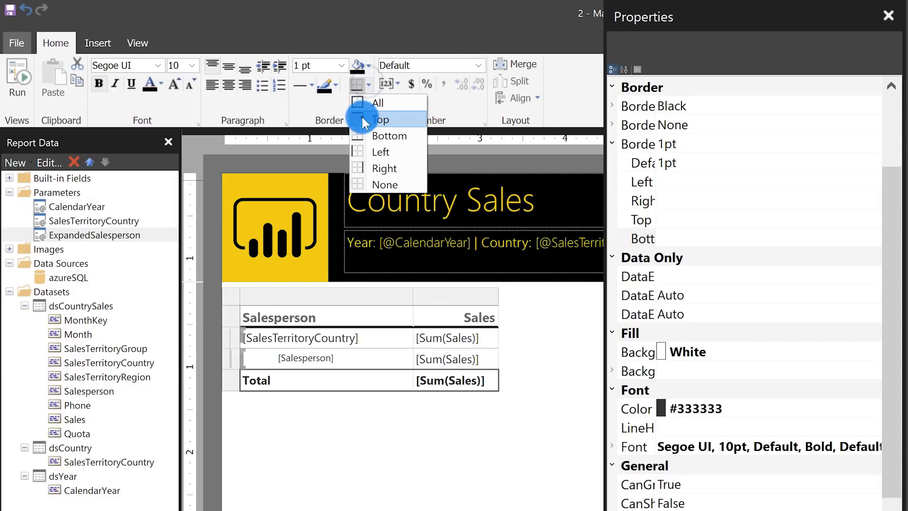
left_click(361, 117)
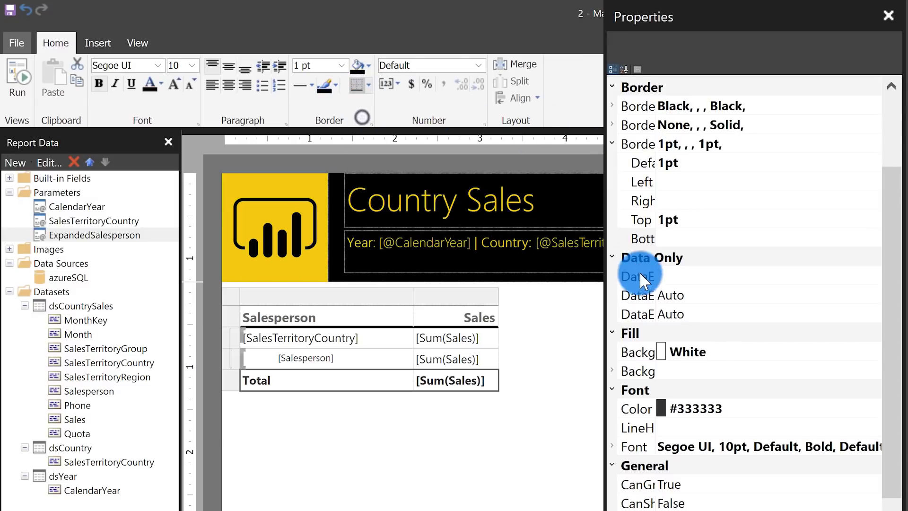
left_click(667, 220)
key("BackSpace")
type("2")
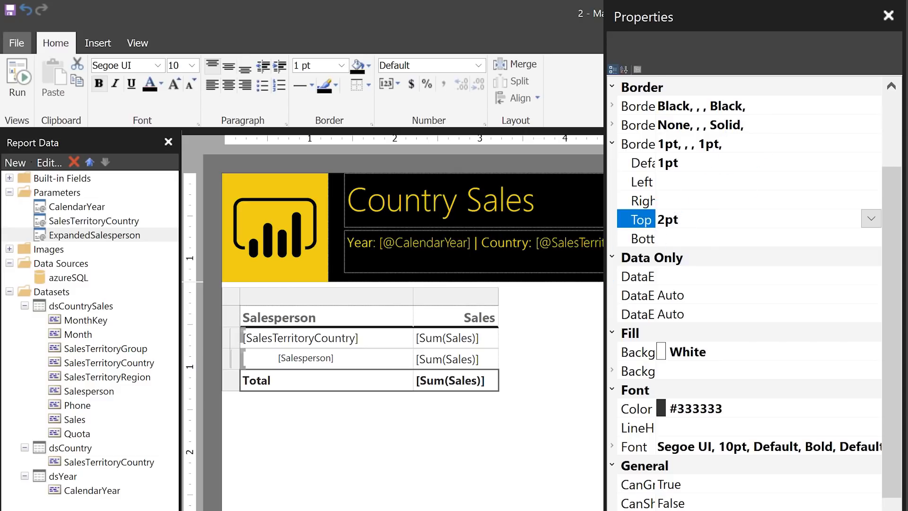
left_click(439, 315)
Step: Remove all borders from the SalesTerritoryCountry row's two cells
left_click(450, 342)
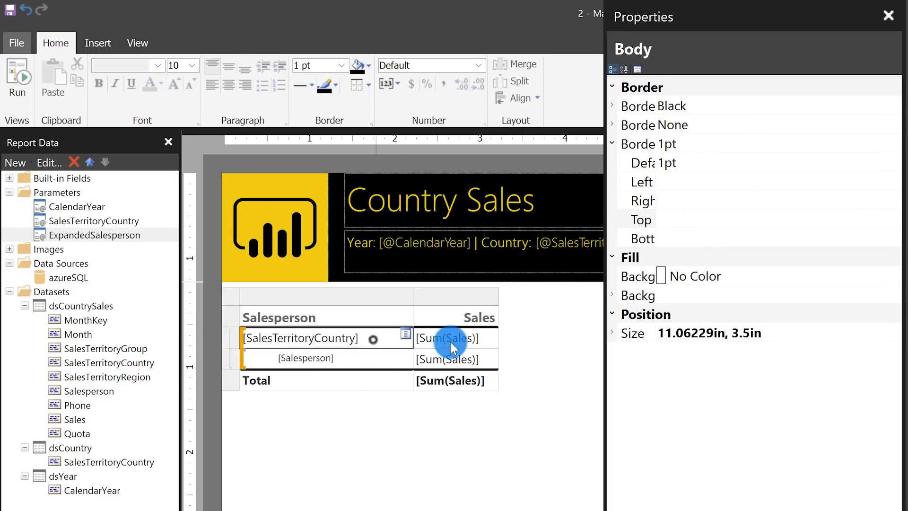
left_click(369, 85)
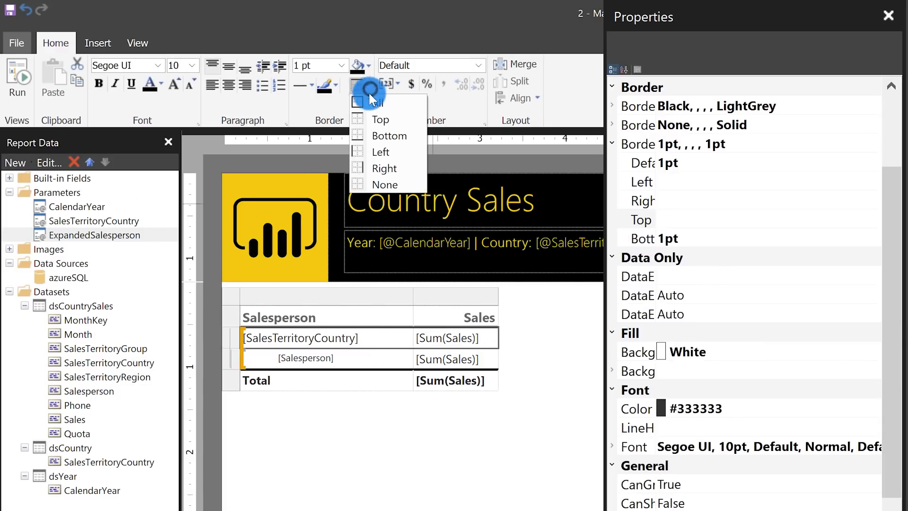
left_click(384, 183)
left_click(361, 415)
Step: Add a 1pt solid black bottom border to the [Salesperson] row's two cells
left_click(371, 358)
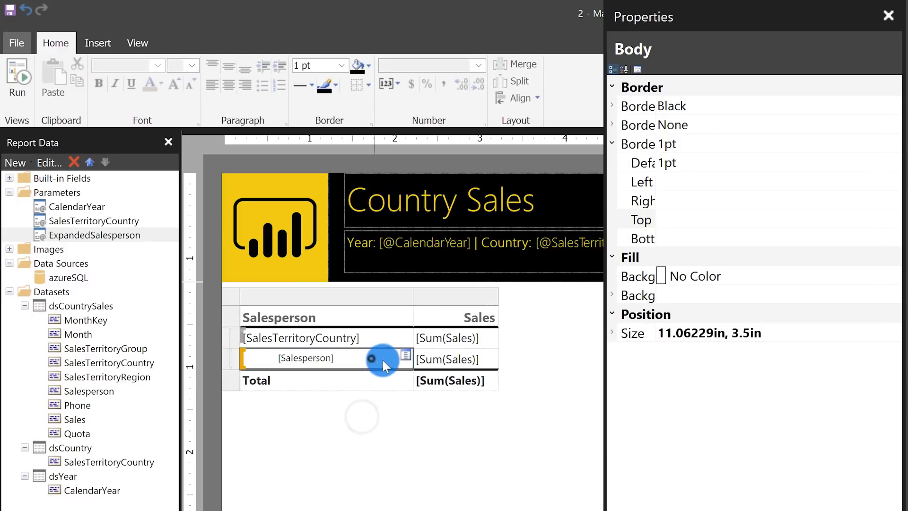
left_click(489, 362, "ctrl")
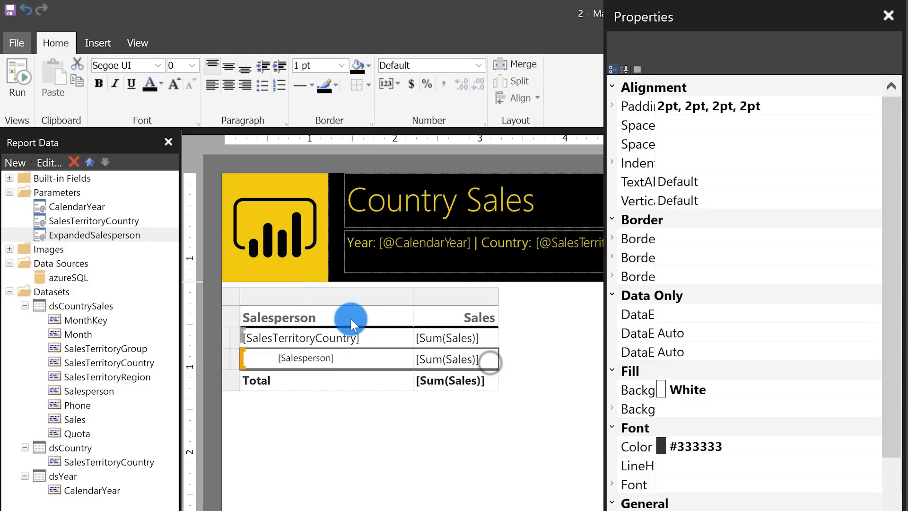
left_click(366, 83)
left_click(385, 134)
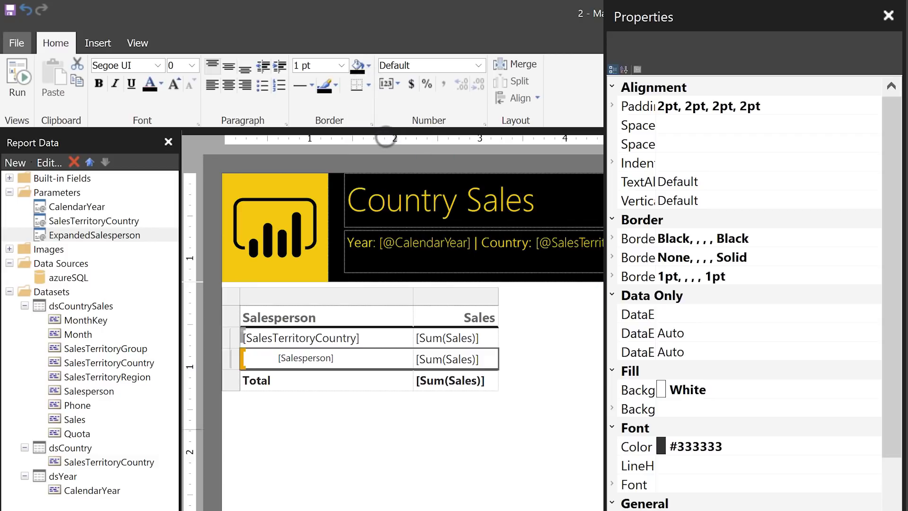
Step: Set the bottom border color of the [Salesperson] row's two cells to light gray
left_click(612, 236)
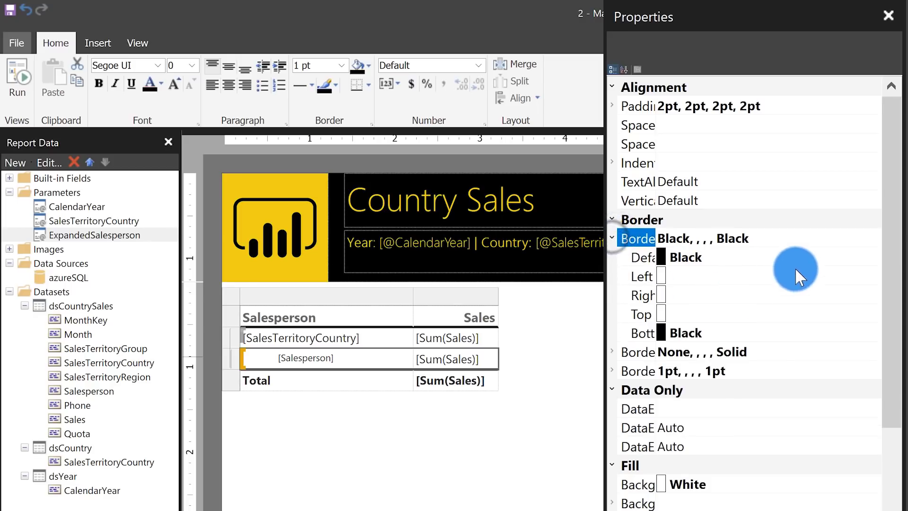
left_click(816, 327)
left_click(864, 333)
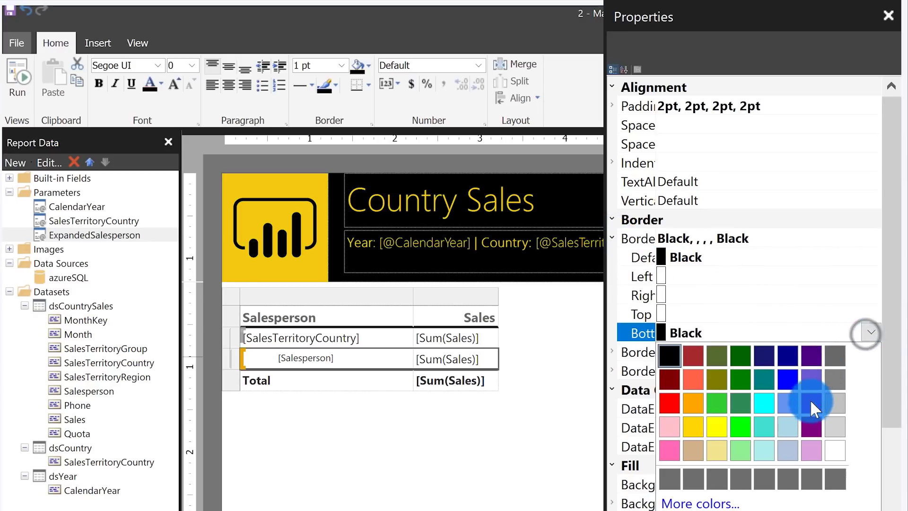
left_click(828, 422)
left_click(552, 396)
Step: Run the report for year 2012 and country (All), look through both pages, and return to the design
left_click(27, 79)
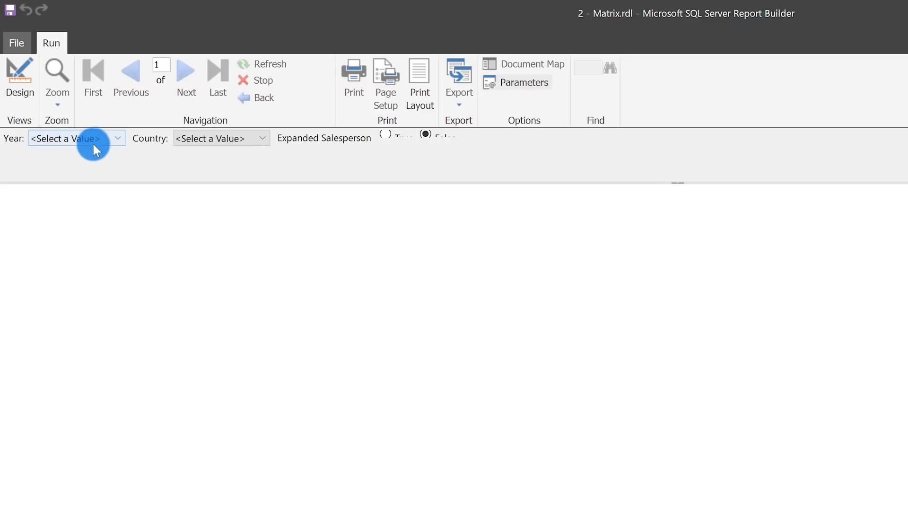
left_click(104, 142)
left_click(65, 189)
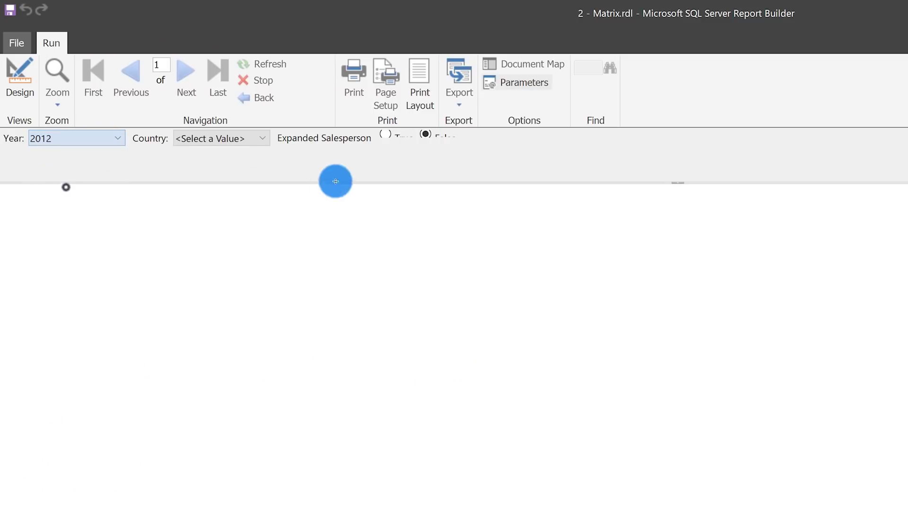
left_click(236, 135)
left_click(207, 165)
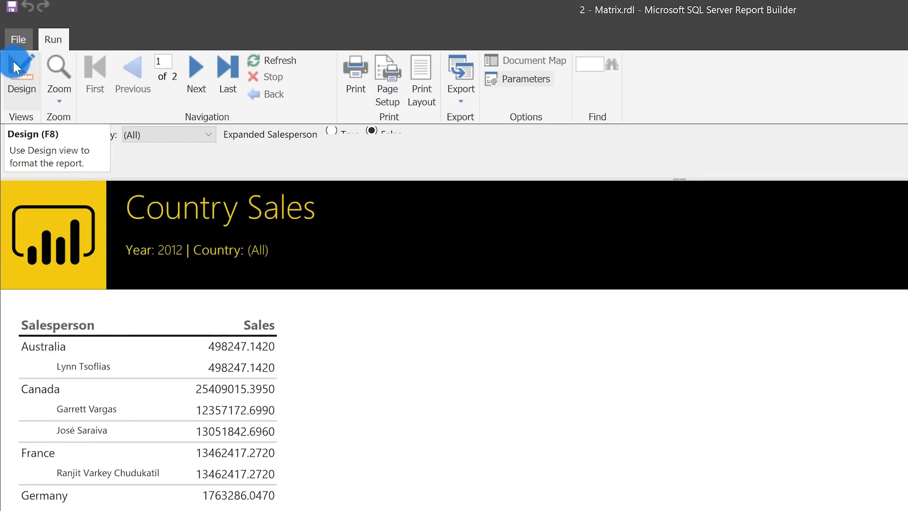
scroll(540, 438, "down", 10)
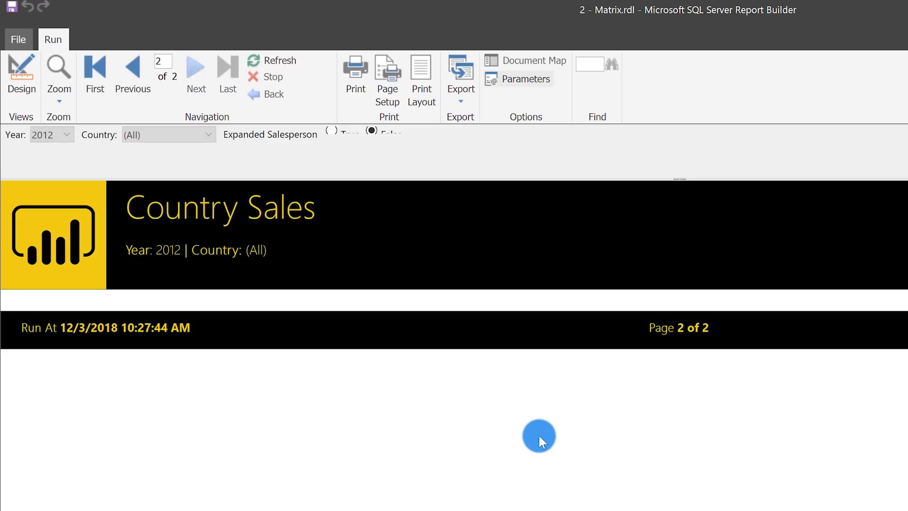
scroll(538, 435, "up", 3)
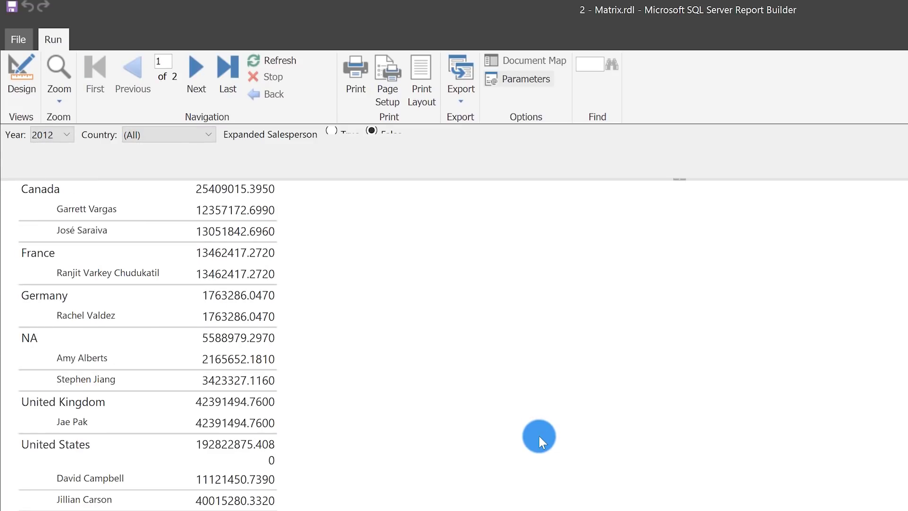
scroll(538, 434, "down", 3)
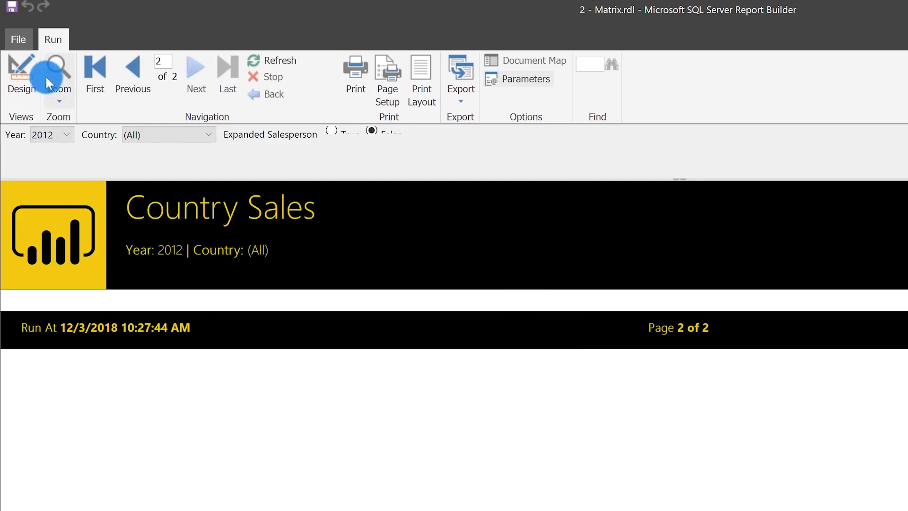
left_click(15, 81)
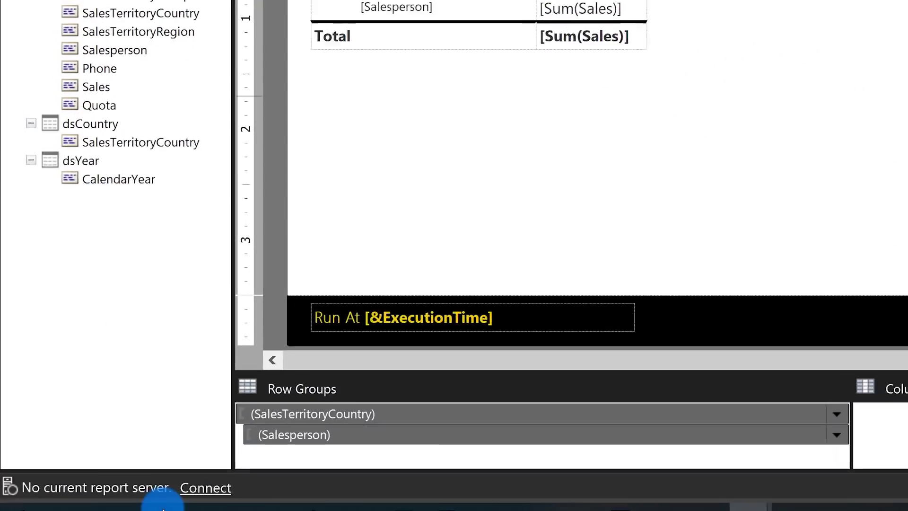
Step: Set the Salesperson row group to be hidden when the report initially runs, with its display toggled by SalesTerritoryCountry
left_click(409, 389)
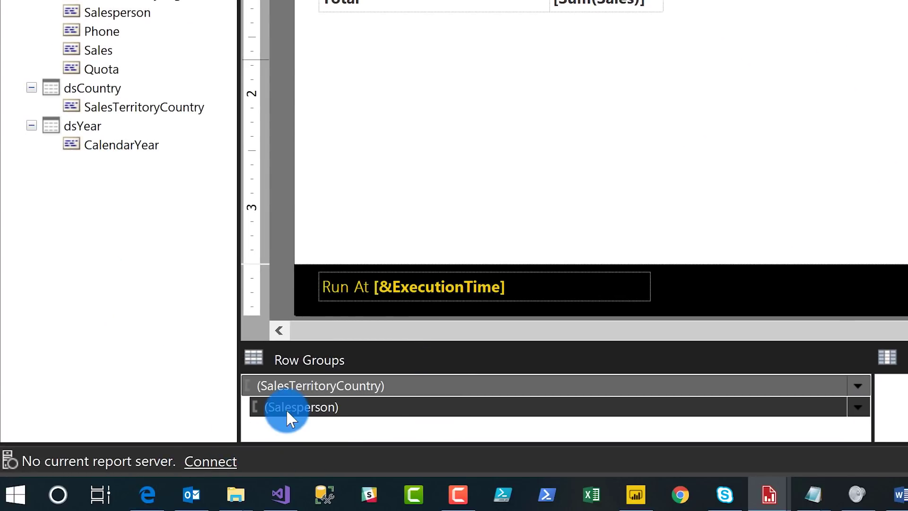
right_click(344, 410)
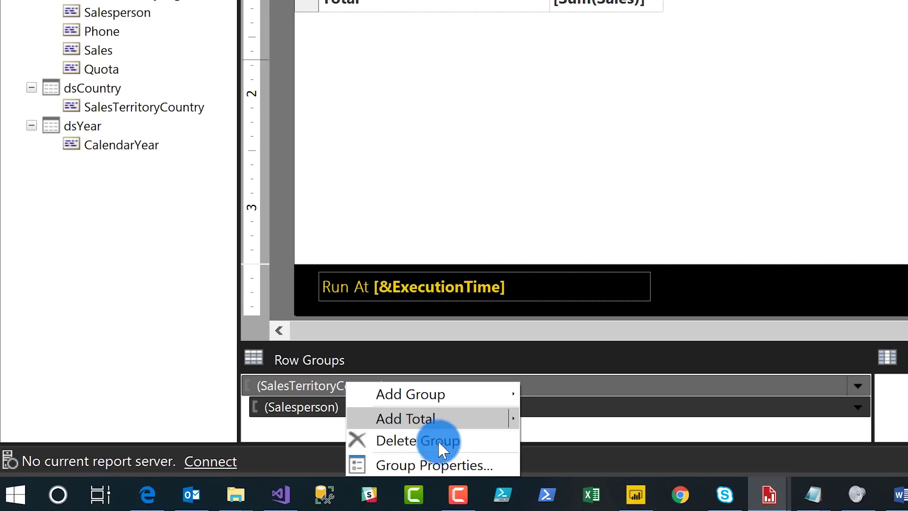
left_click(438, 461)
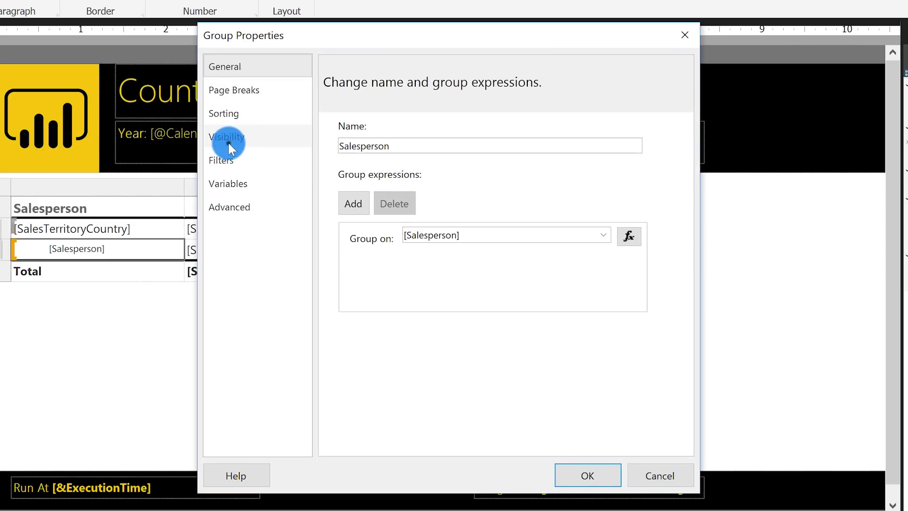
left_click(228, 138)
left_click(357, 171)
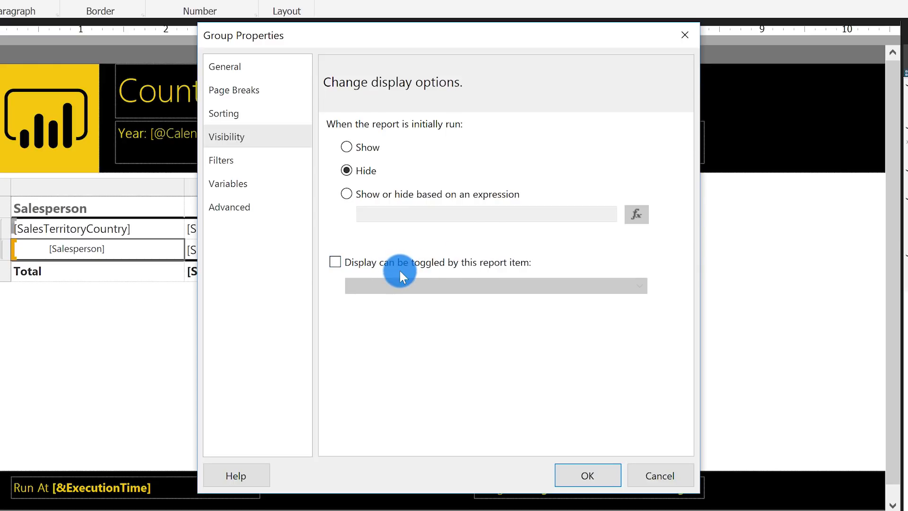
left_click(335, 263)
left_click(393, 285)
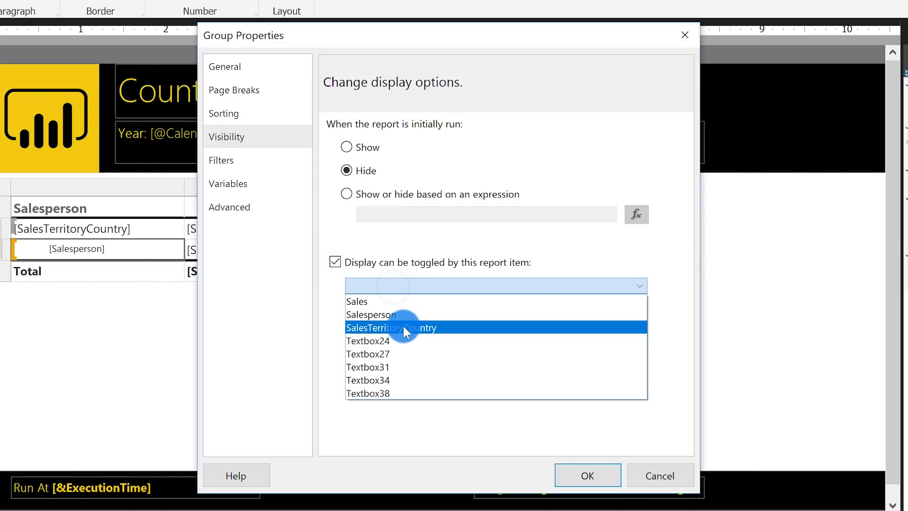
left_click(402, 327)
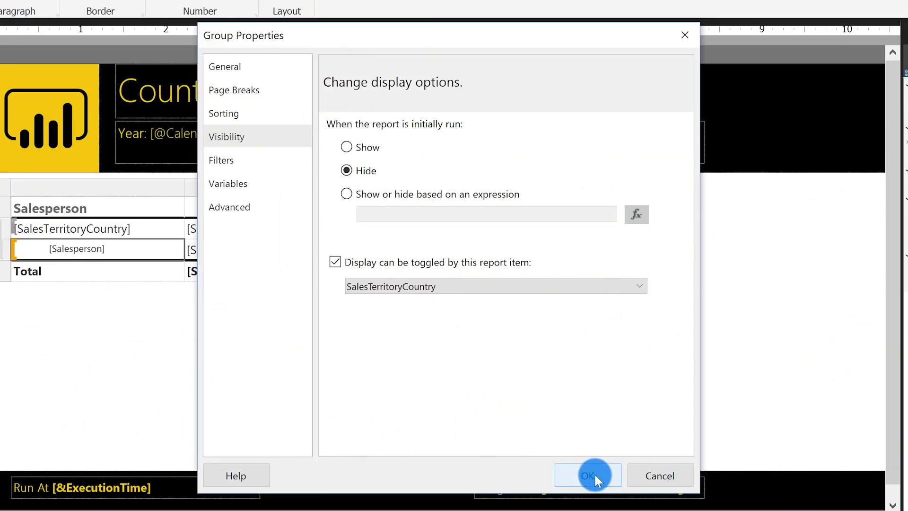
left_click(580, 468)
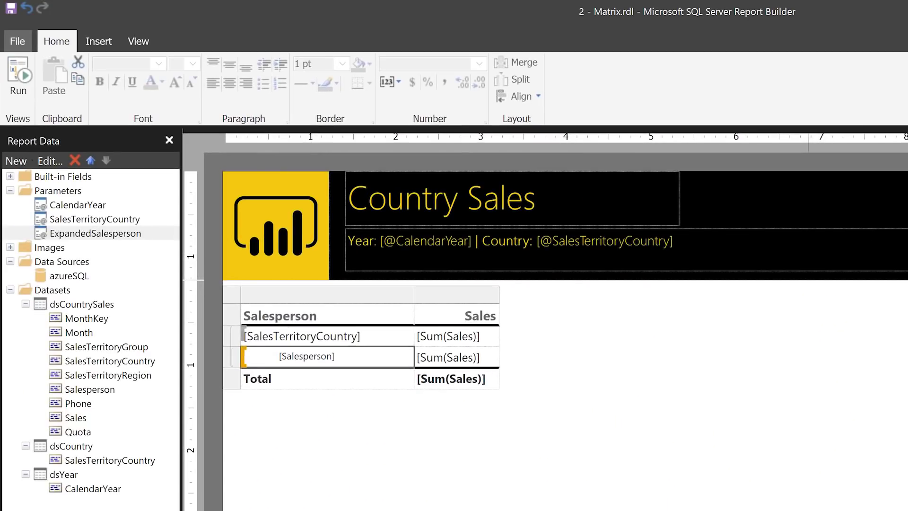
Step: Bold the [Sum(Sales)] cell in the SalesTerritoryCountry row and set the number format of all three [Sum(Sales)] cells to C0
left_click(485, 342)
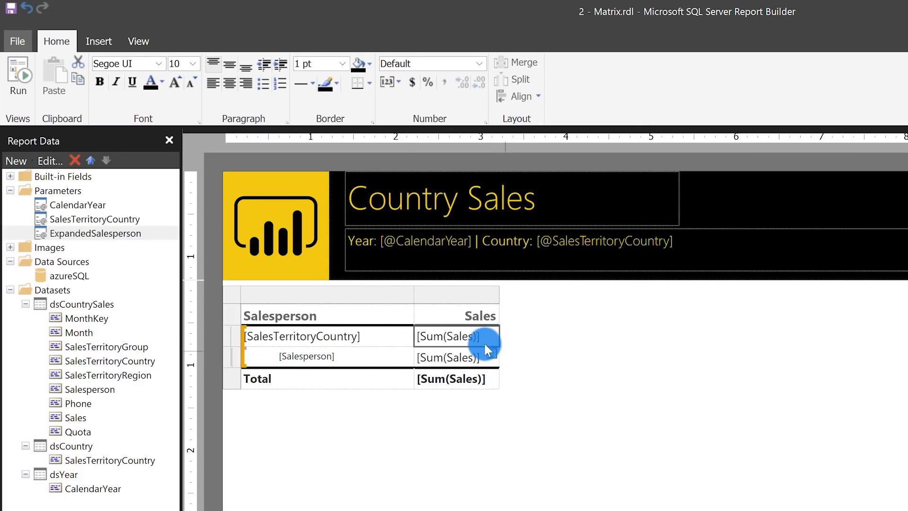
key("ctrl+b")
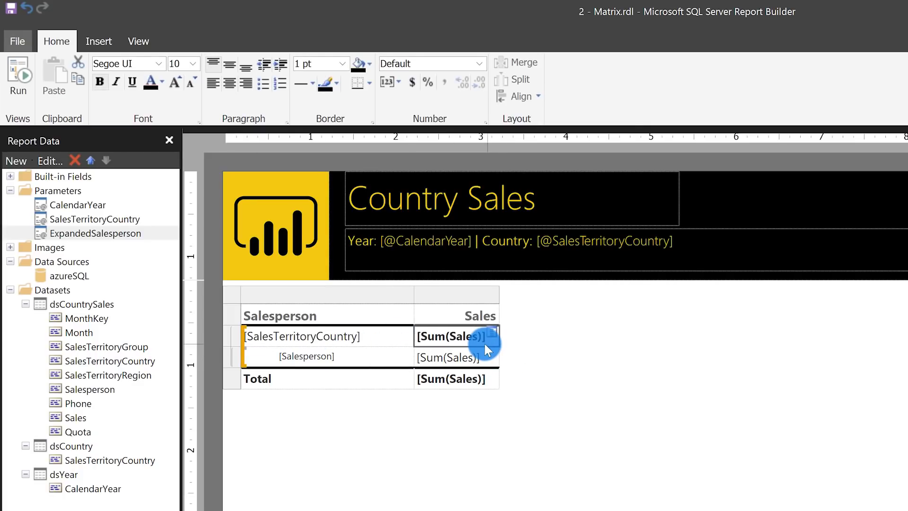
key("shift+Down")
key("shift+Down")
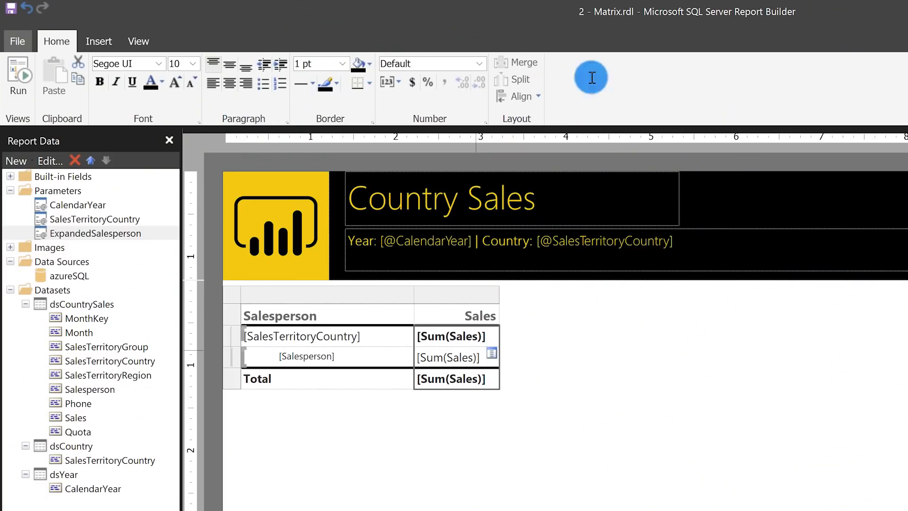
key("F4")
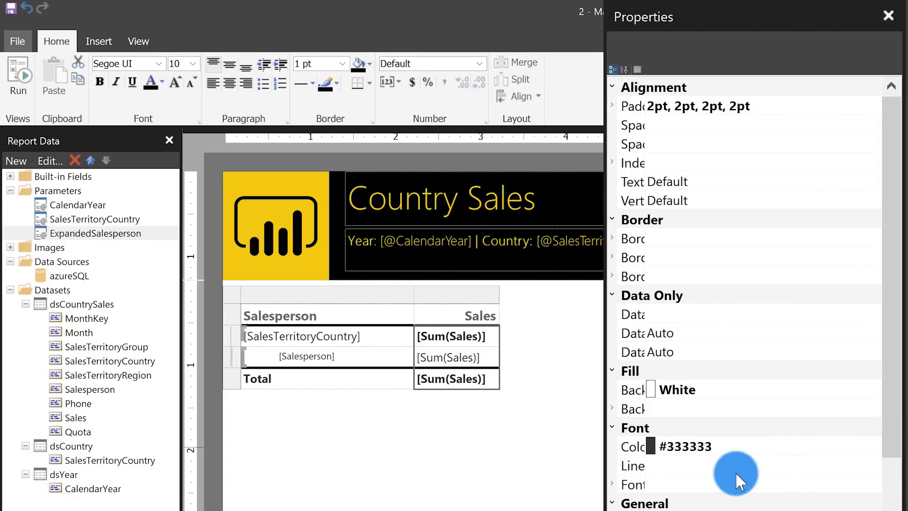
scroll(756, 505, "down", 4)
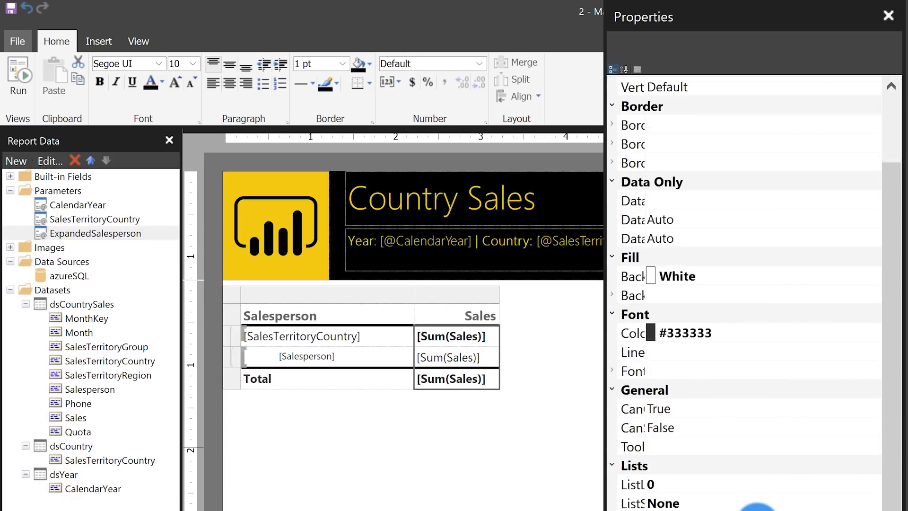
scroll(705, 505, "down", 1)
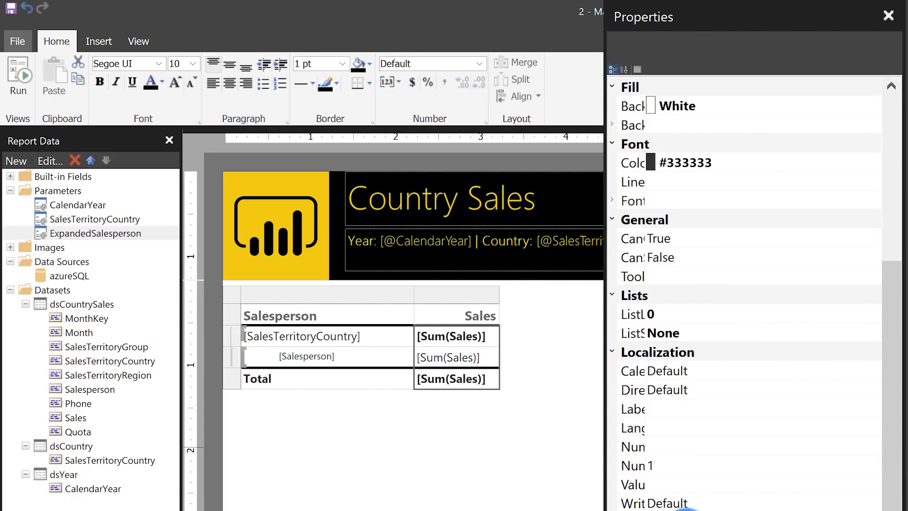
scroll(661, 449, "down", 3)
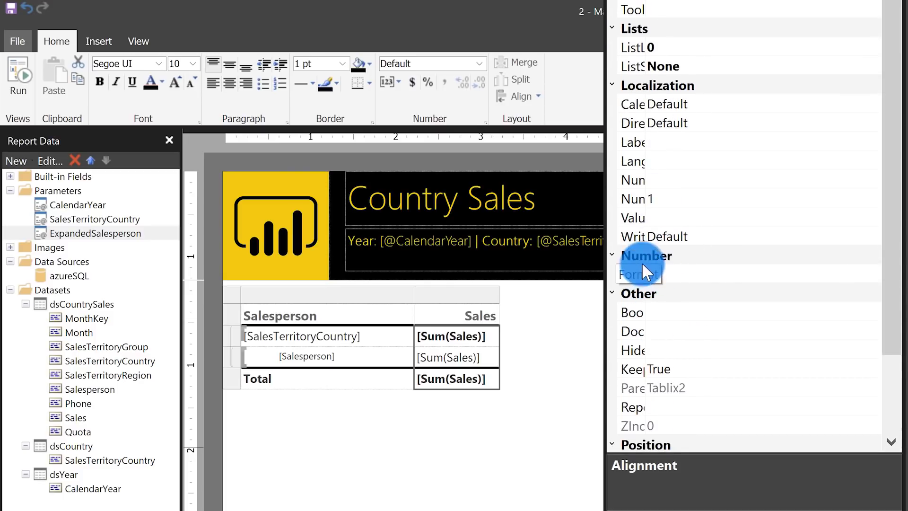
left_click_drag(691, 268, 709, 268)
left_click(719, 274)
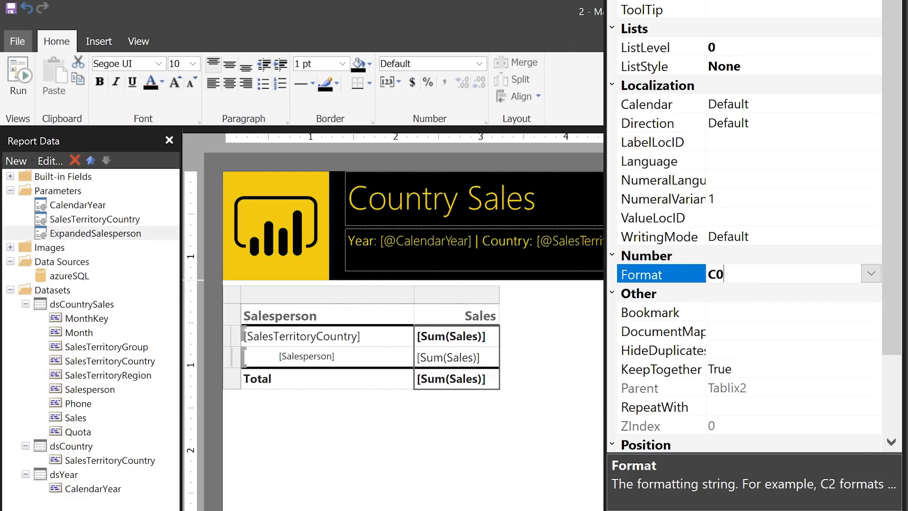
left_click(473, 379)
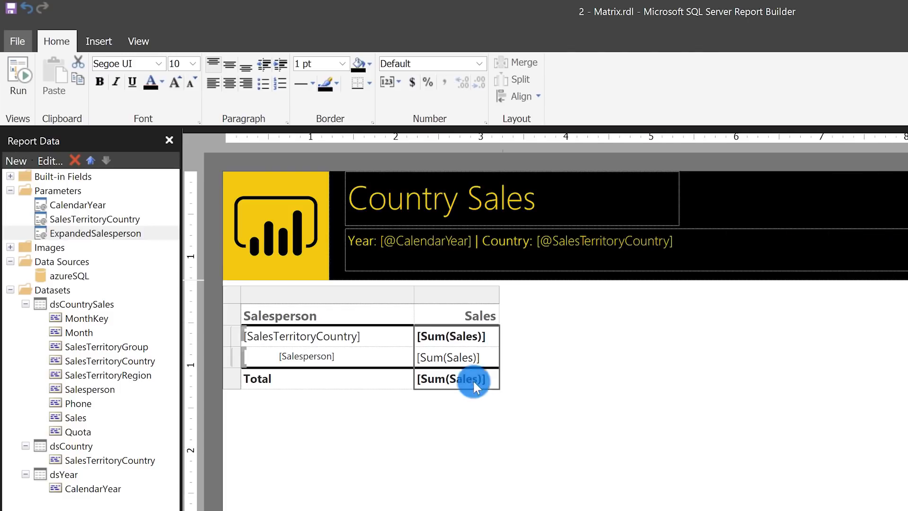
Step: Widen the matrix's Sales column to about 1.4 inches
left_click(489, 306)
left_click(492, 308)
left_click(498, 297)
left_click_drag(486, 295, 532, 294)
left_click(537, 441)
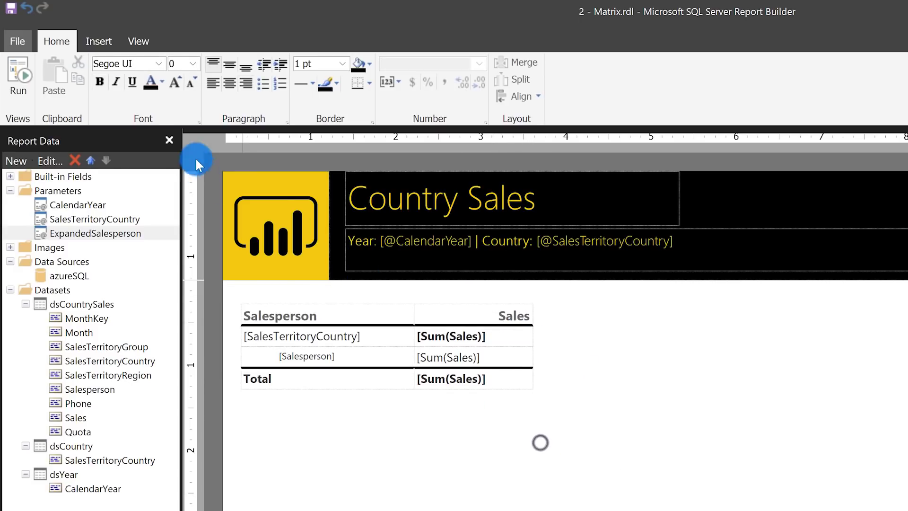
Step: Preview the report for 2012 and all countries, expand and collapse United States to check its salespeople, and return to the design
left_click(16, 75)
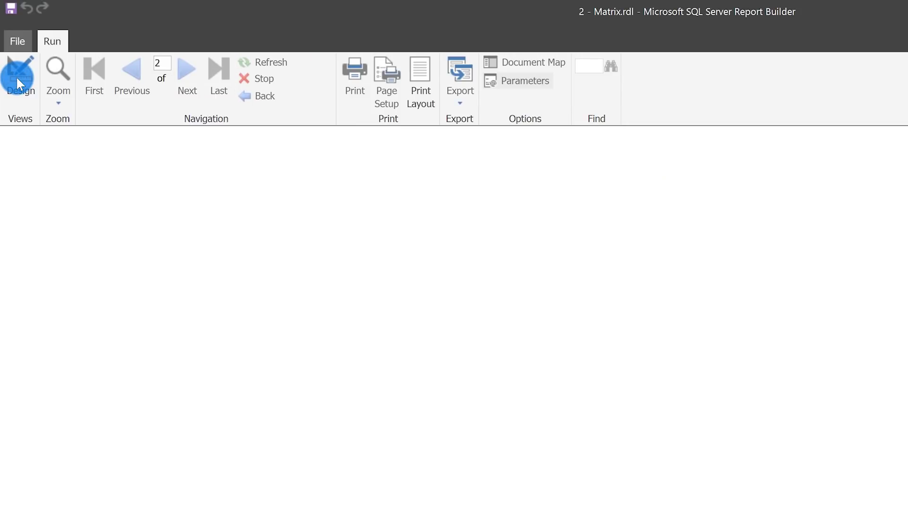
left_click(95, 138)
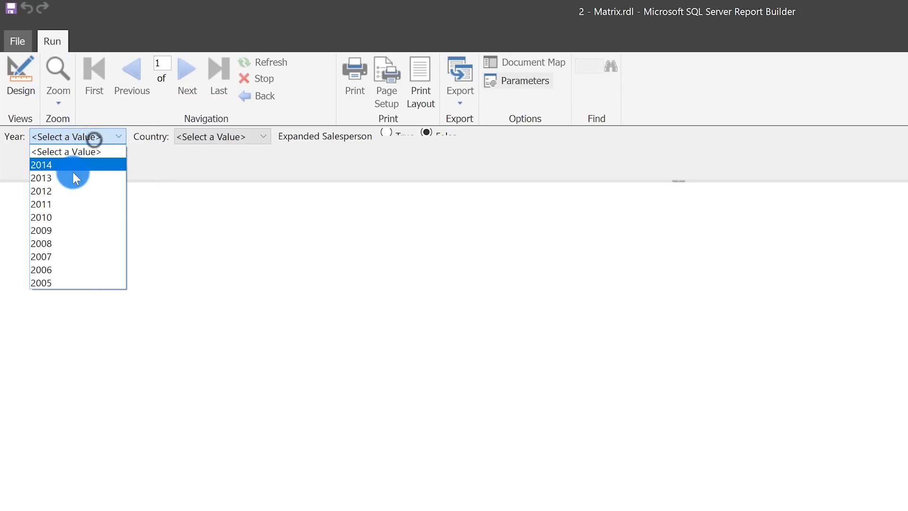
left_click(64, 187)
left_click(196, 137)
left_click(202, 163)
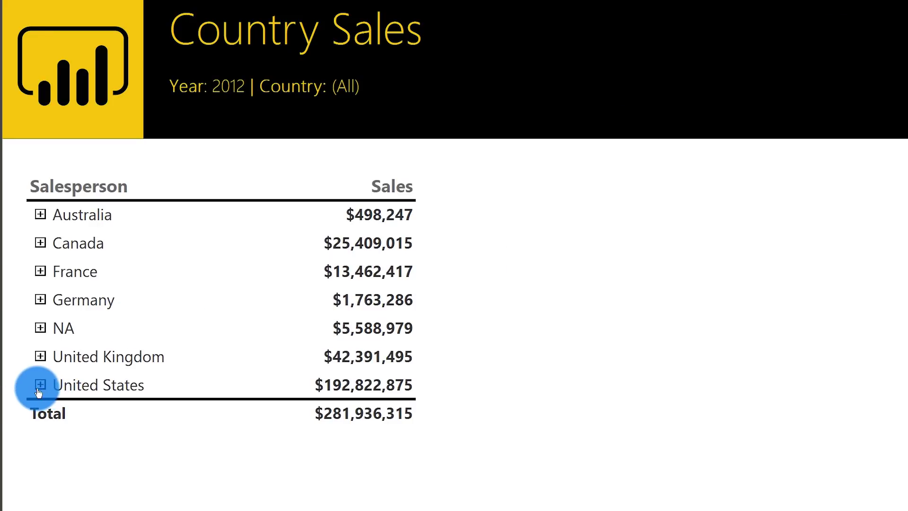
left_click(40, 385)
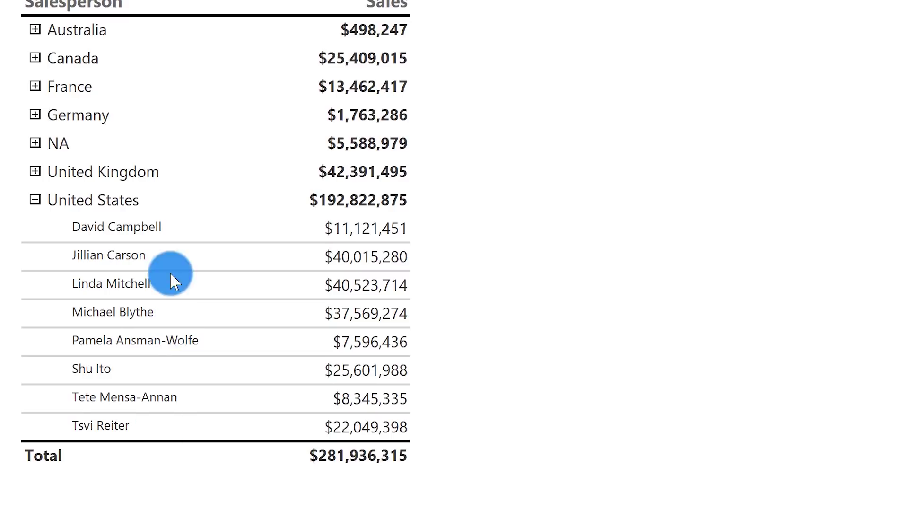
left_click(36, 199)
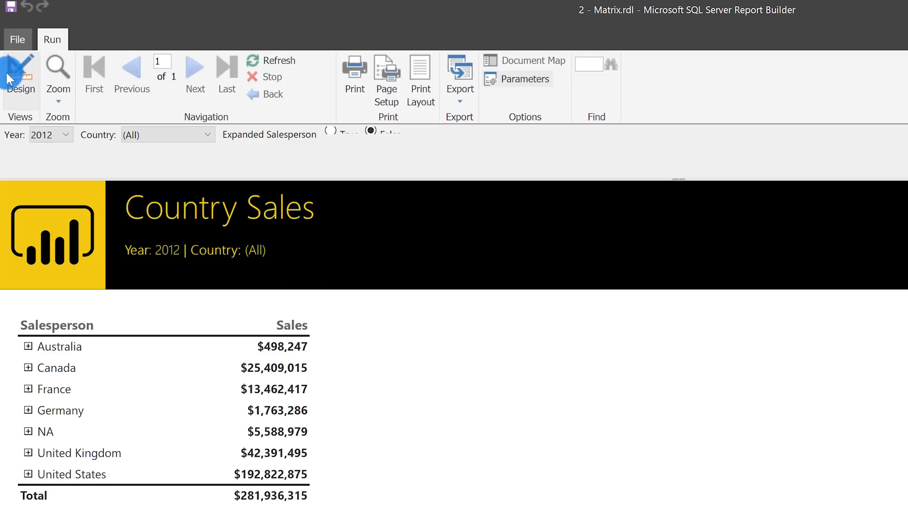
left_click(8, 71)
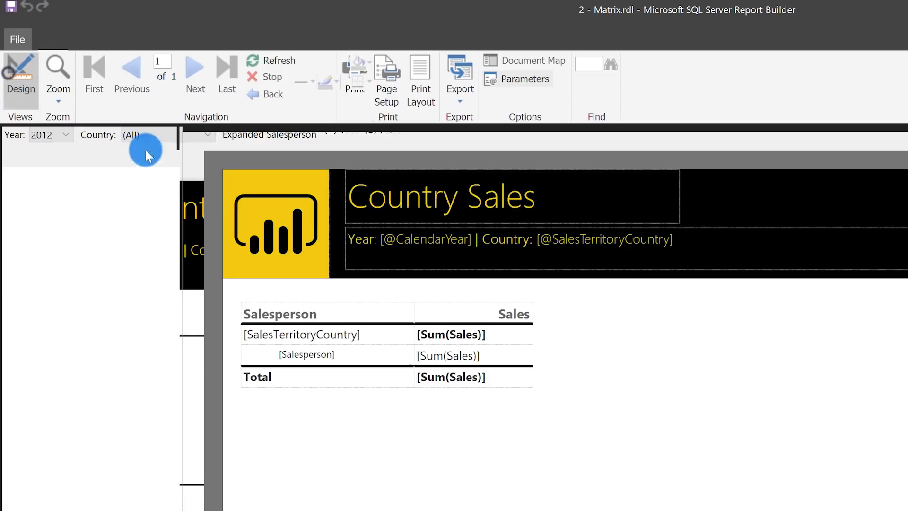
Step: Insert four empty columns to the right of the matrix's Sales column
left_click(467, 311)
left_click(463, 289)
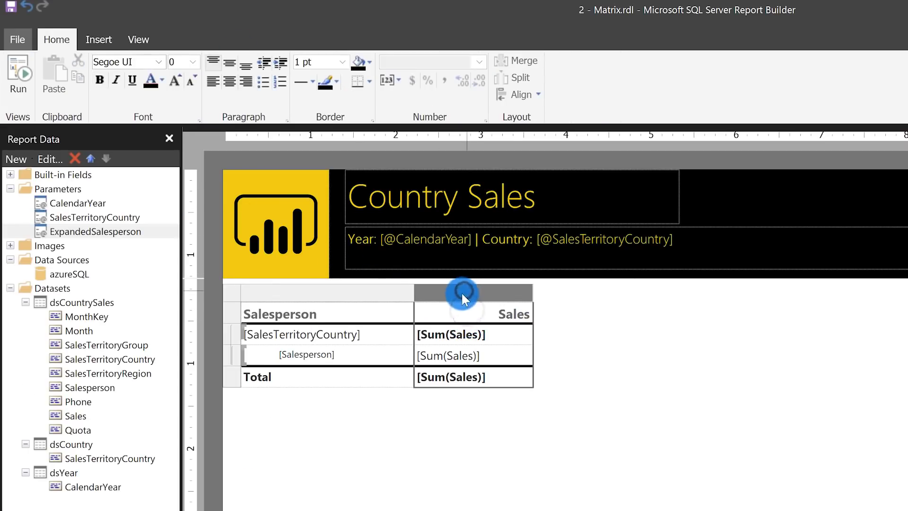
right_click(461, 291)
mouse_move(520, 299)
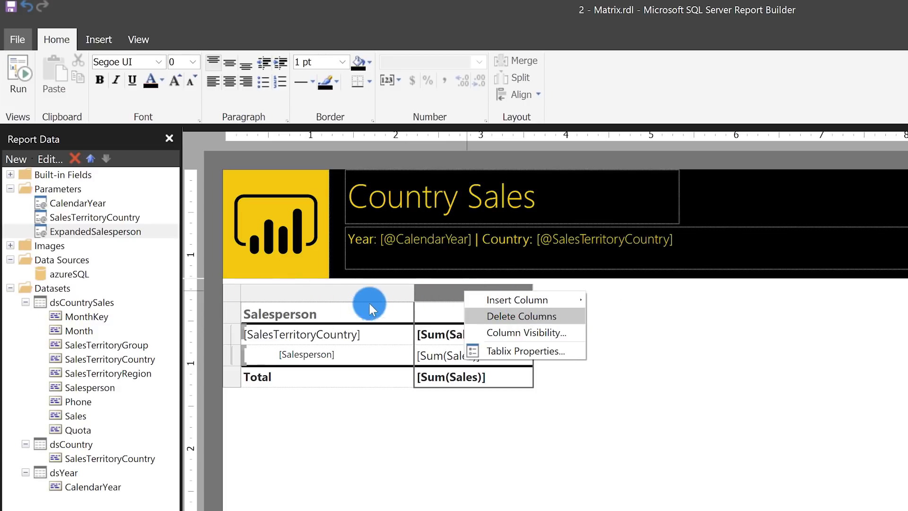
right_click(435, 285)
mouse_move(494, 293)
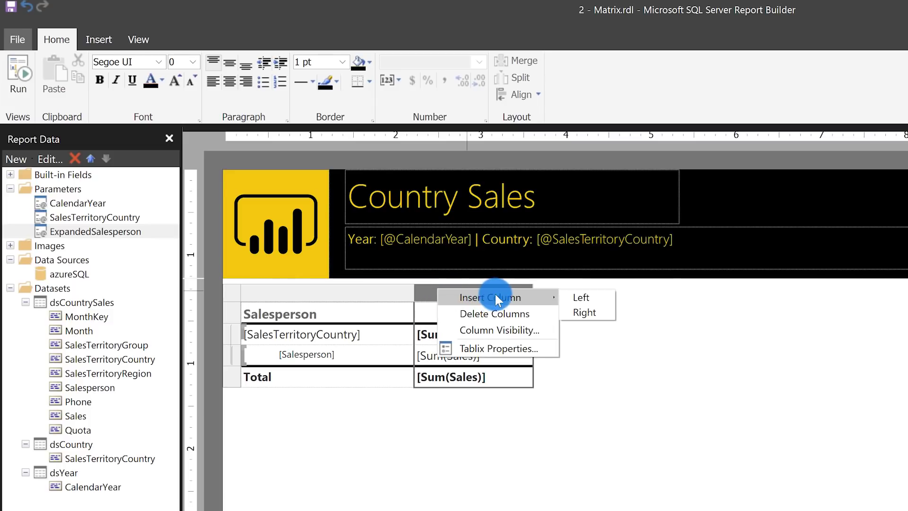
left_click(594, 308)
right_click(559, 290)
mouse_move(631, 303)
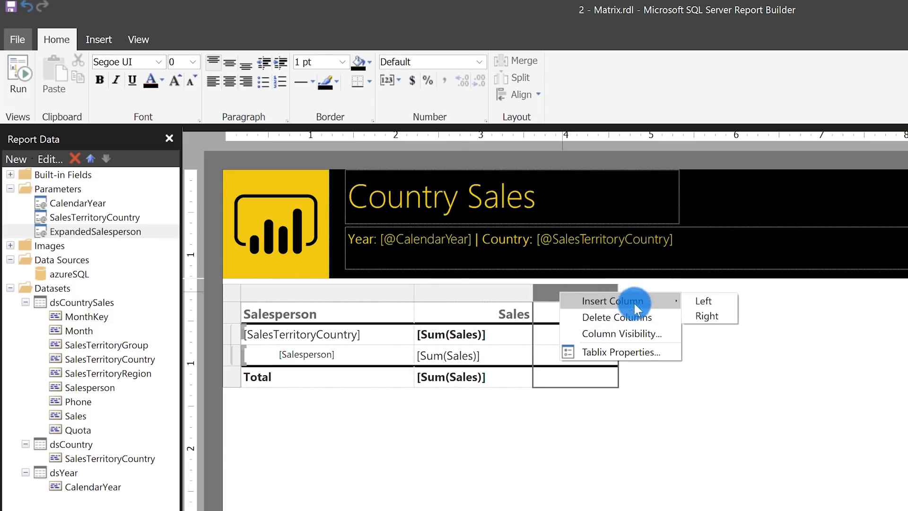
left_click(709, 315)
right_click(632, 294)
mouse_move(730, 308)
left_click(796, 315)
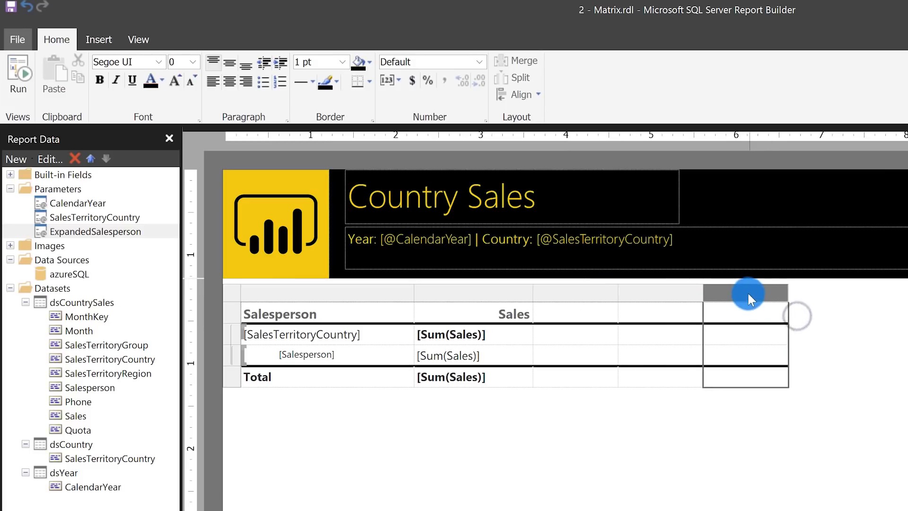
right_click(745, 291)
mouse_move(829, 303)
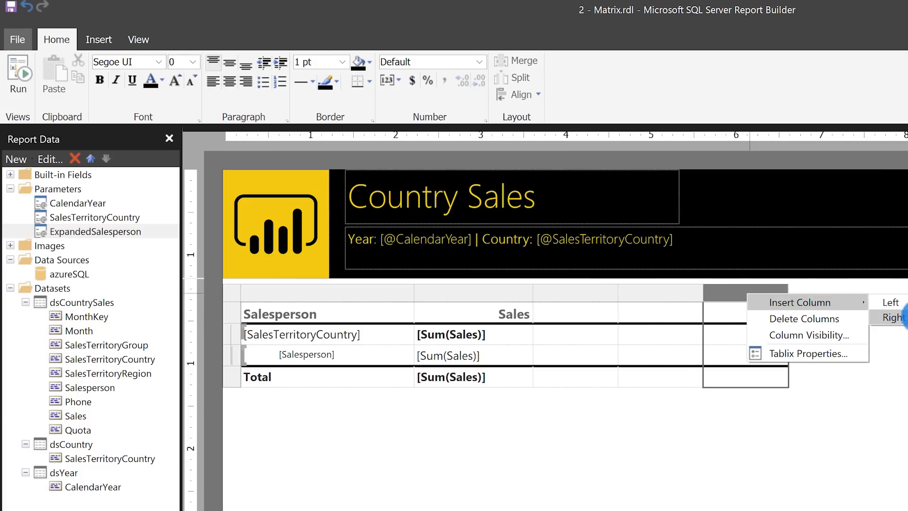
left_click(890, 315)
Step: Enter COUNTRY% as the header of the first new column beside Sales
left_click(550, 316)
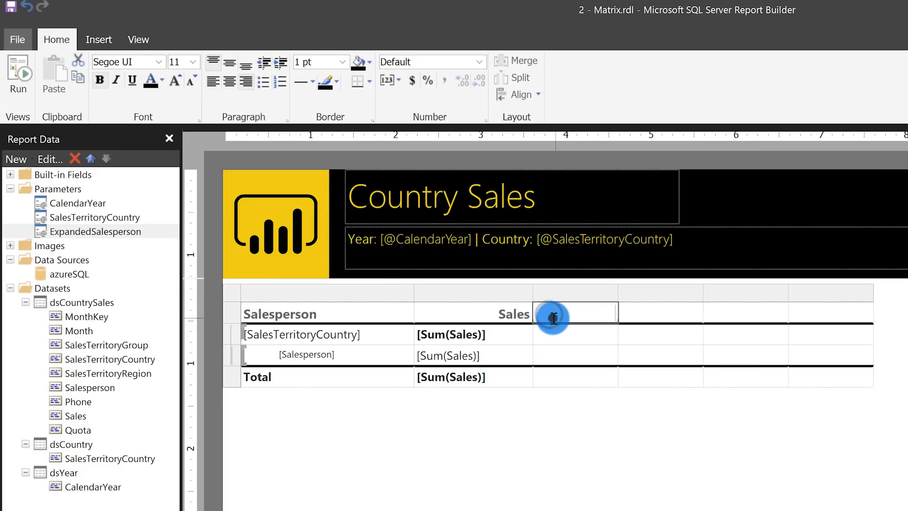
left_click(552, 316)
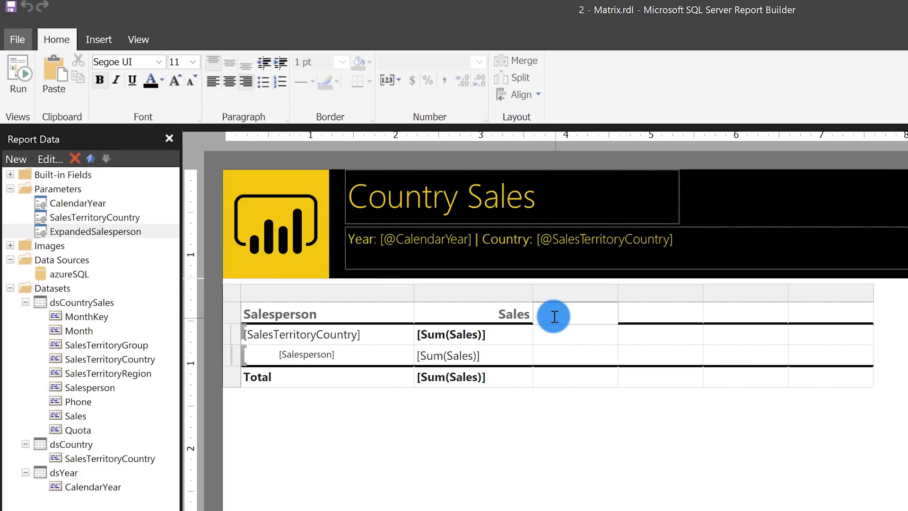
type("COUNTRY")
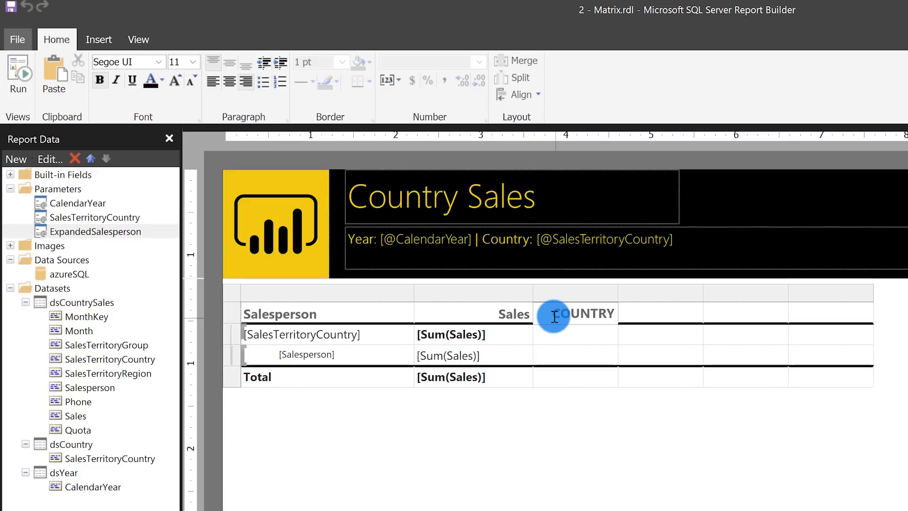
type("%")
left_click(619, 362)
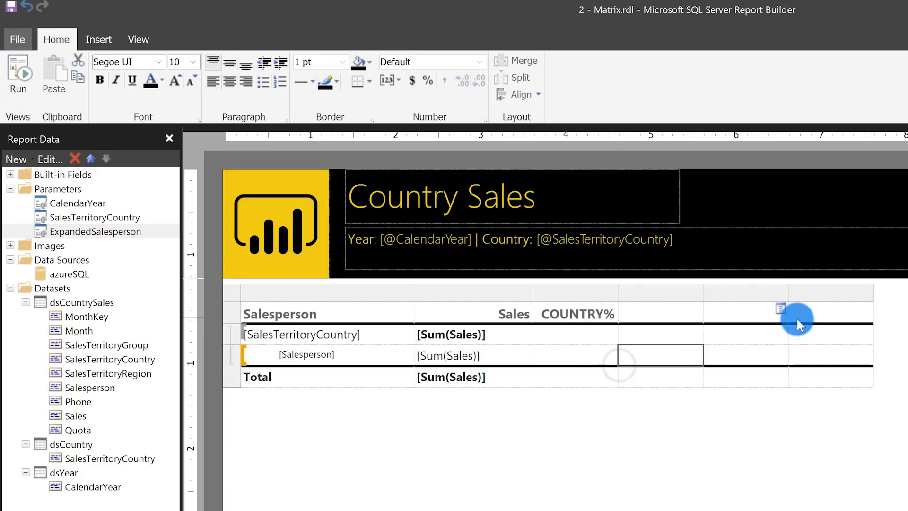
Step: Reduce the font size of all four new column header cells to 9
left_click(820, 309)
key("shift+Left")
key("shift+Left")
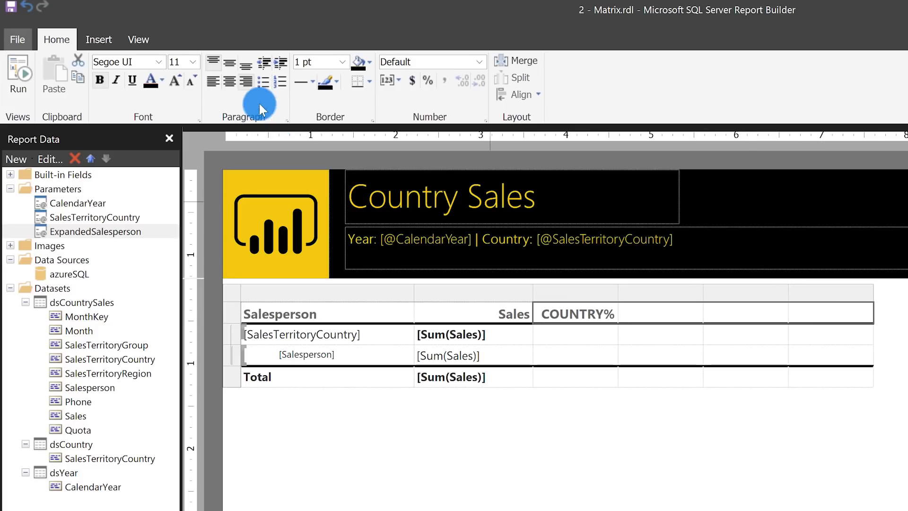
left_click(193, 78)
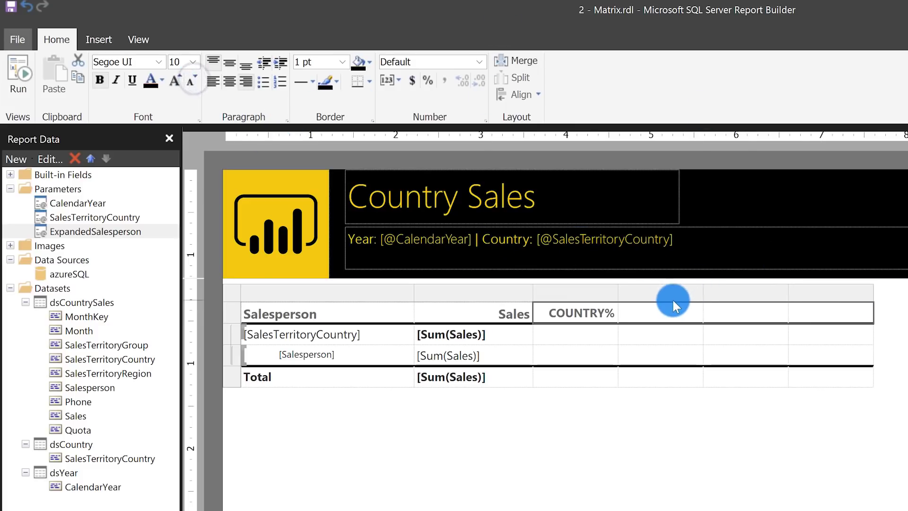
left_click(193, 79)
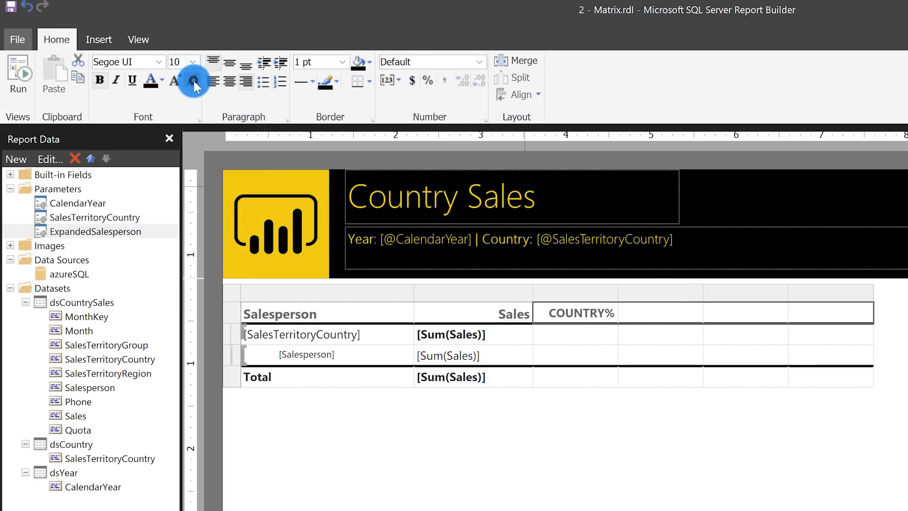
Step: Enter the headers OVERALL%, QUOTA and VARIANCE in the three remaining new columns
left_click(663, 314)
left_click(649, 303)
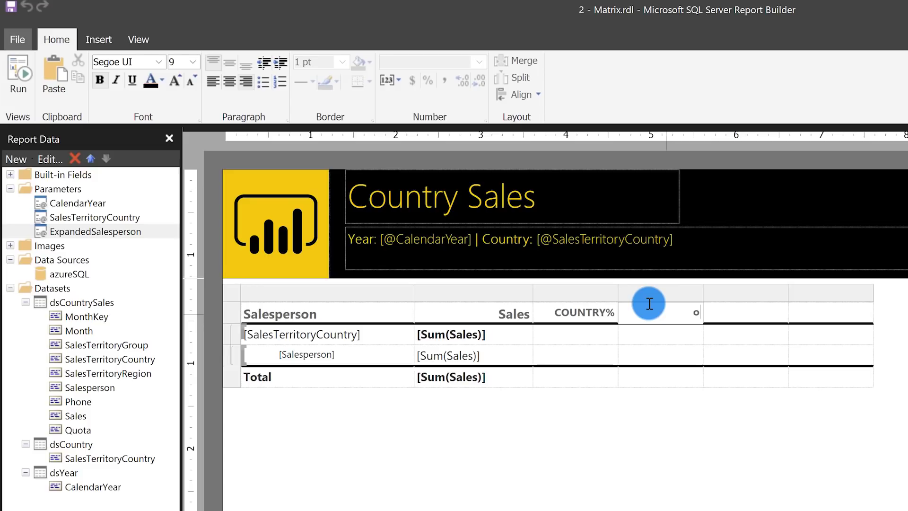
type("OVERALL%")
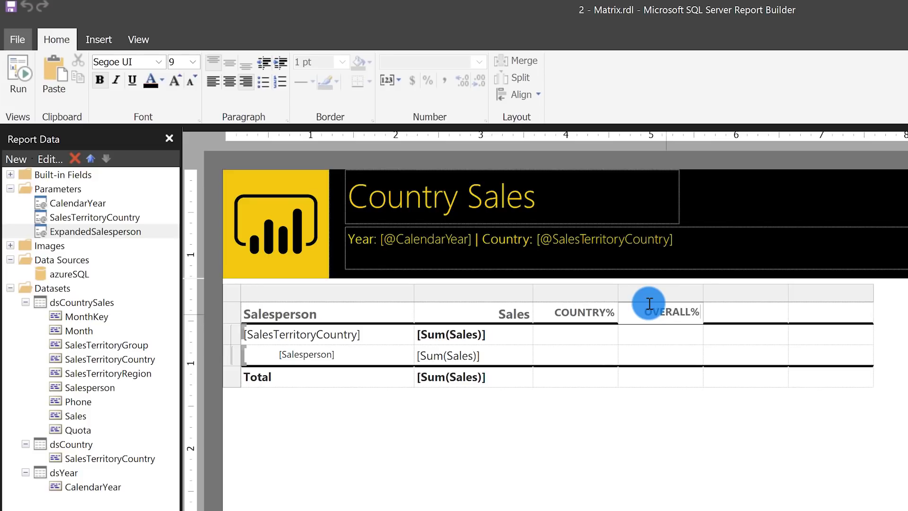
left_click(727, 310)
left_click(728, 310)
type("QUOTA")
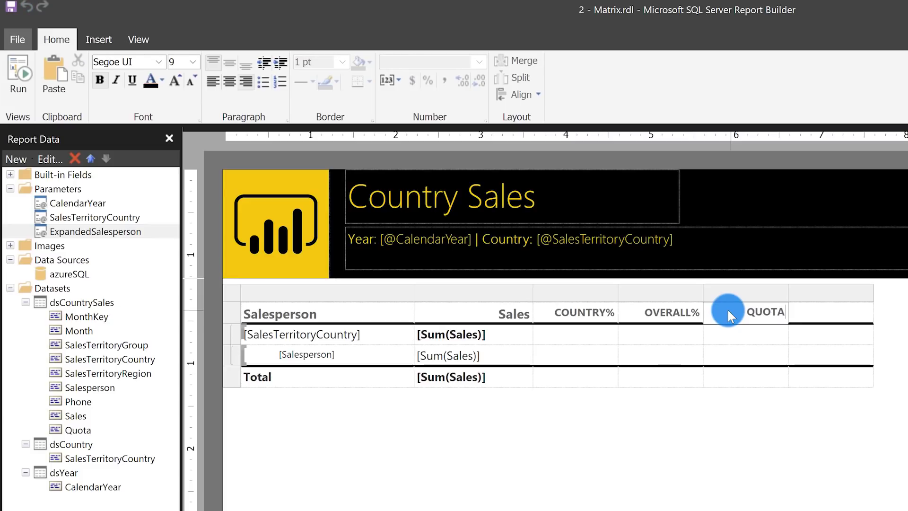
left_click(826, 313)
type("VA")
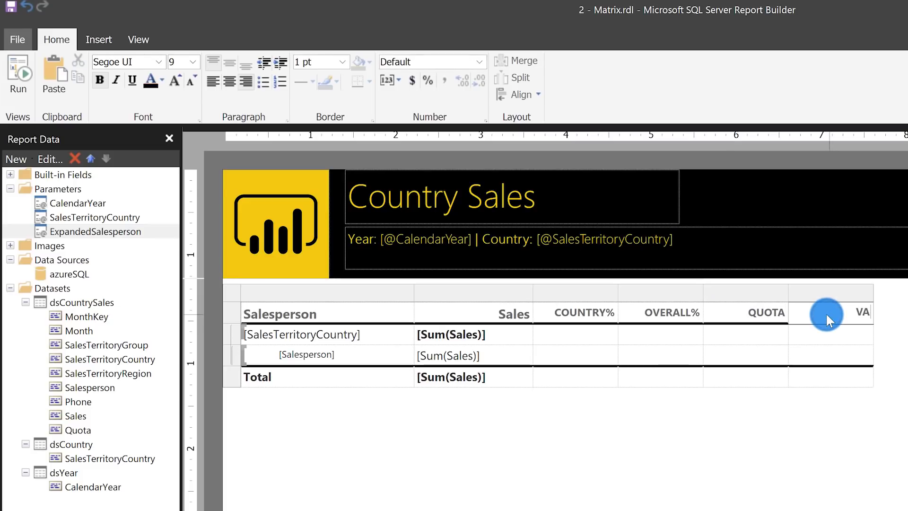
type("RIANCE")
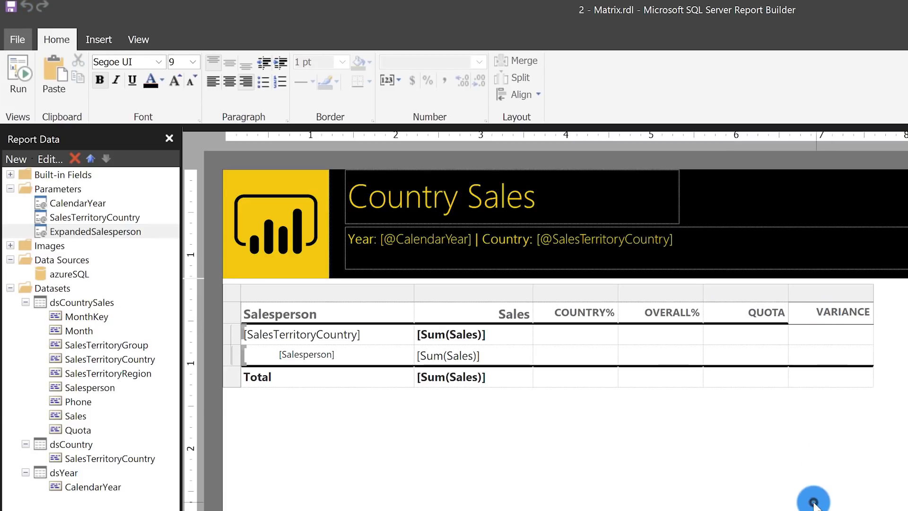
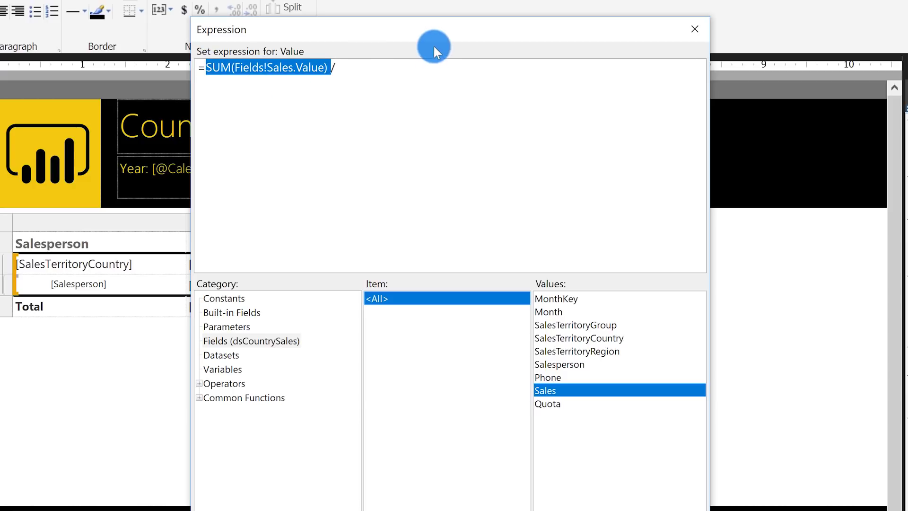
Step: Complete the SalesTerritoryCountry row's COUNTRY% expression as =SUM(Fields!Sales.Value) / SUM(Fields!Sales.Value, "SalesTerritoryCountry") and accept it
left_click(396, 68)
type("SUM(Fields!Sales.Value)")
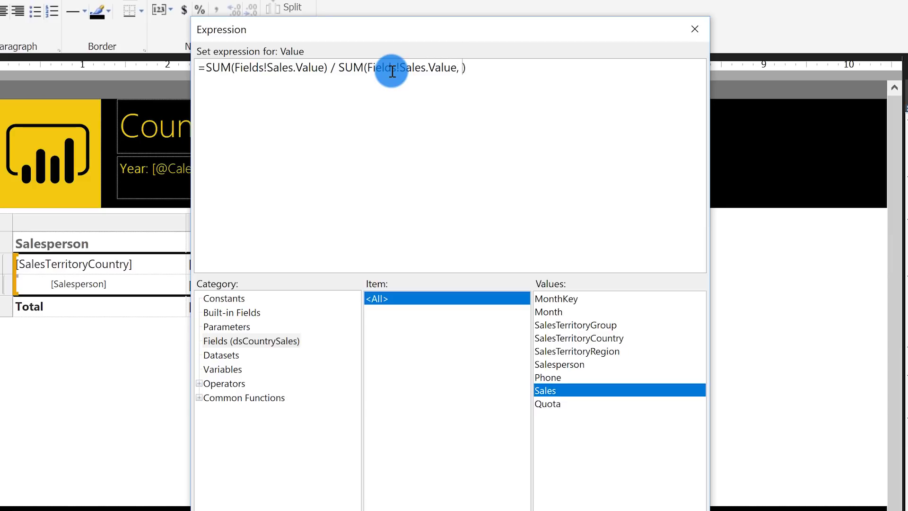
type("sALES")
key("BackSpace")
key("BackSpace")
key("BackSpace")
type("SalesTerritoryCountry")
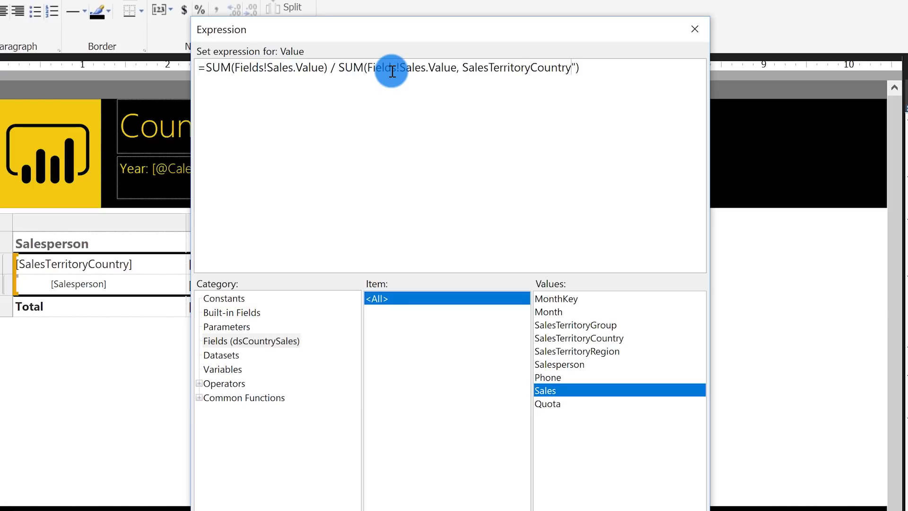
key("ctrl+Left")
type("\"")
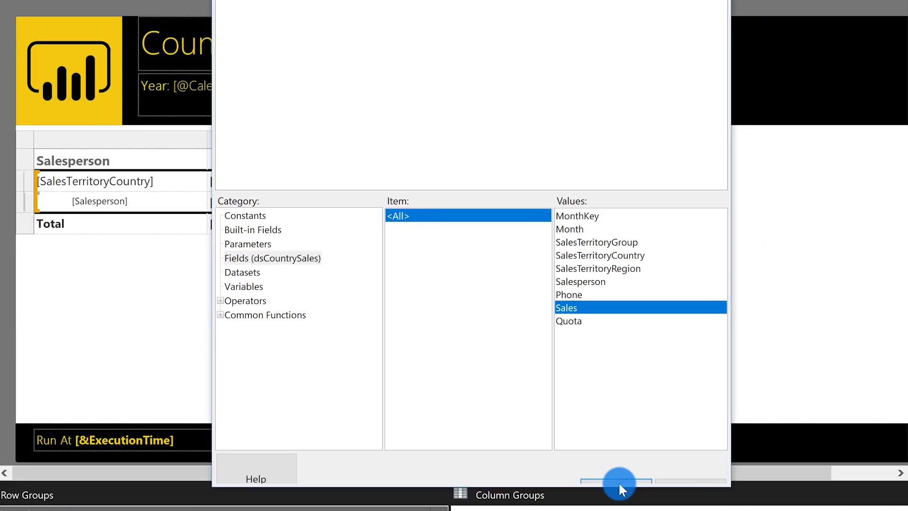
left_click(618, 484)
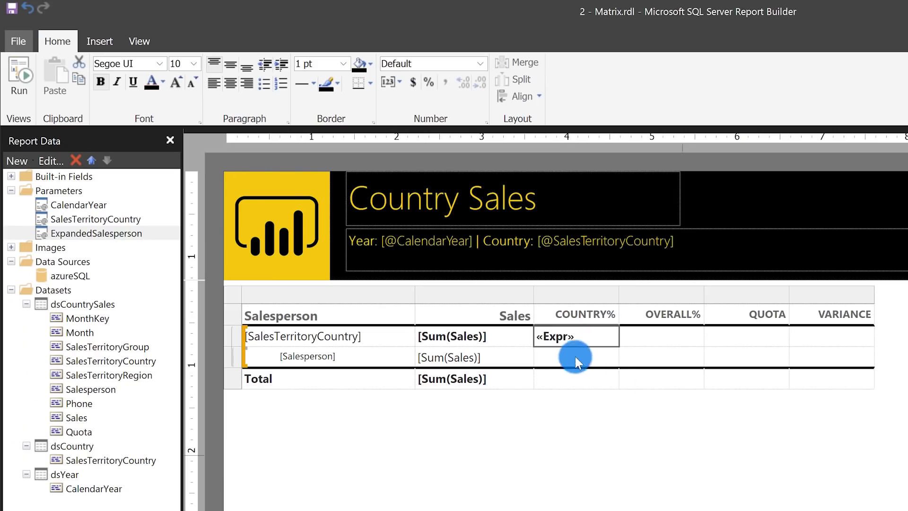
Step: Preview the report for 2013 and all countries to check the COUNTRY% column, and return to the design
left_click(19, 77)
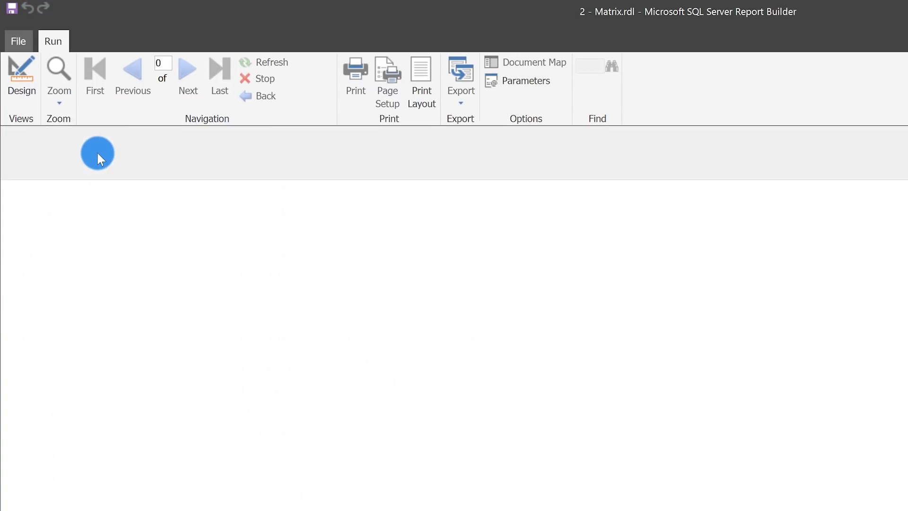
left_click(88, 136)
left_click(58, 178)
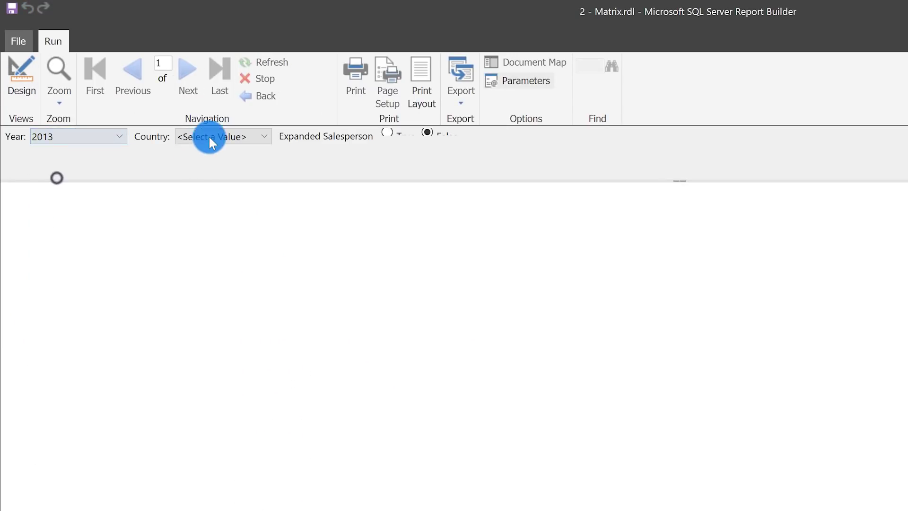
left_click(210, 136)
left_click(204, 165)
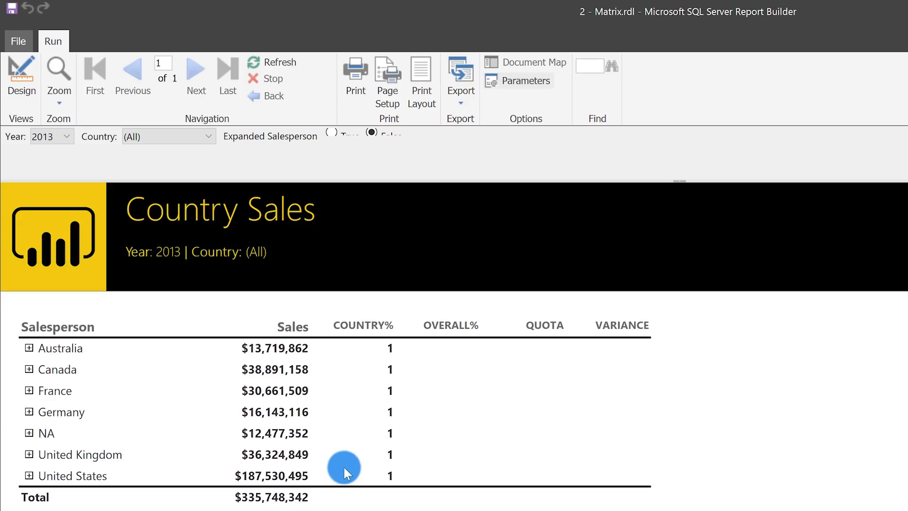
left_click(25, 67)
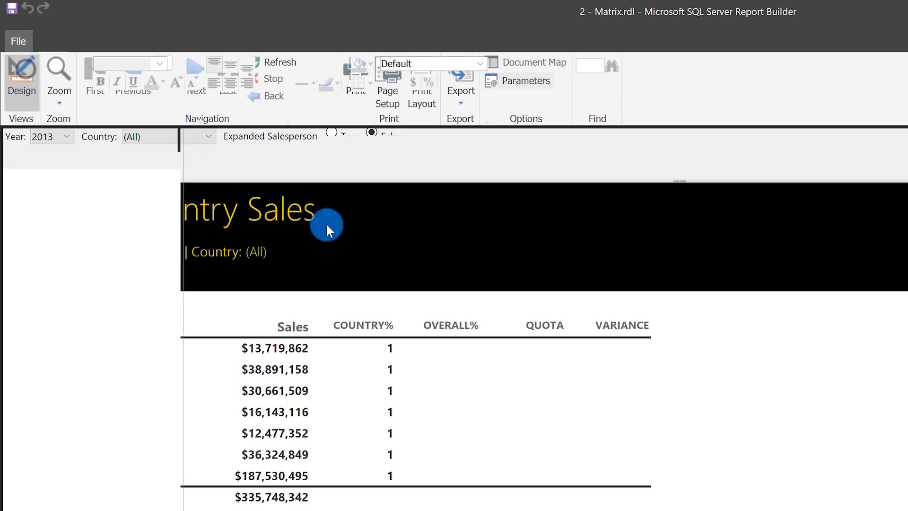
Step: Copy the full COUNTRY% expression from the SalesTerritoryCountry row and remove it from that cell
double_click(558, 337)
right_click(557, 337)
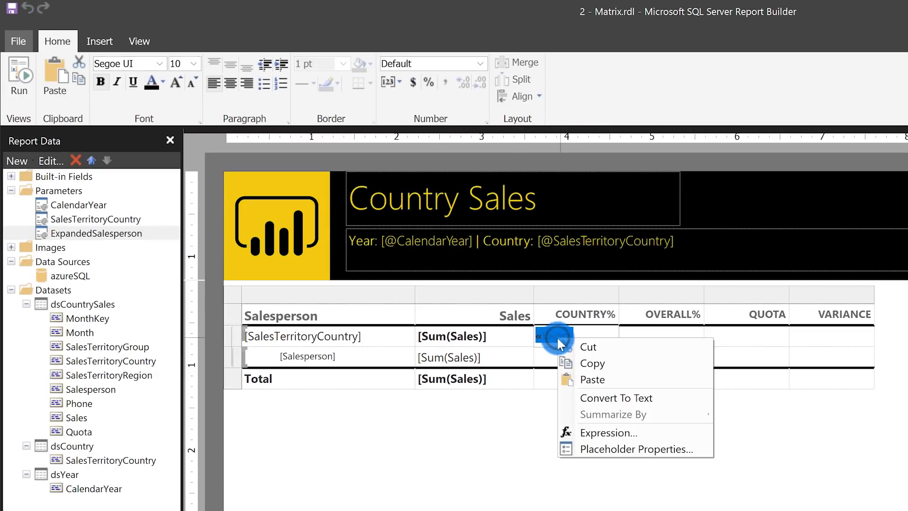
left_click(624, 431)
left_click_drag(818, 142, 248, 145)
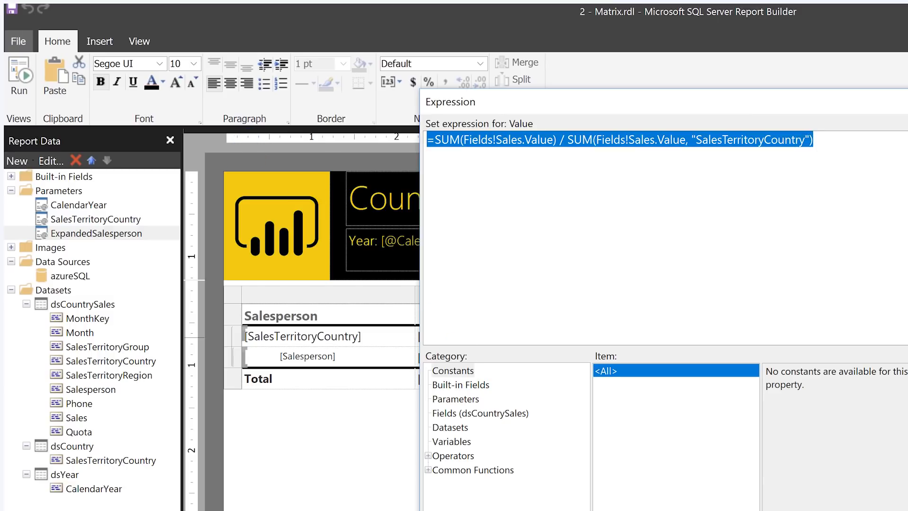
left_click(622, 363)
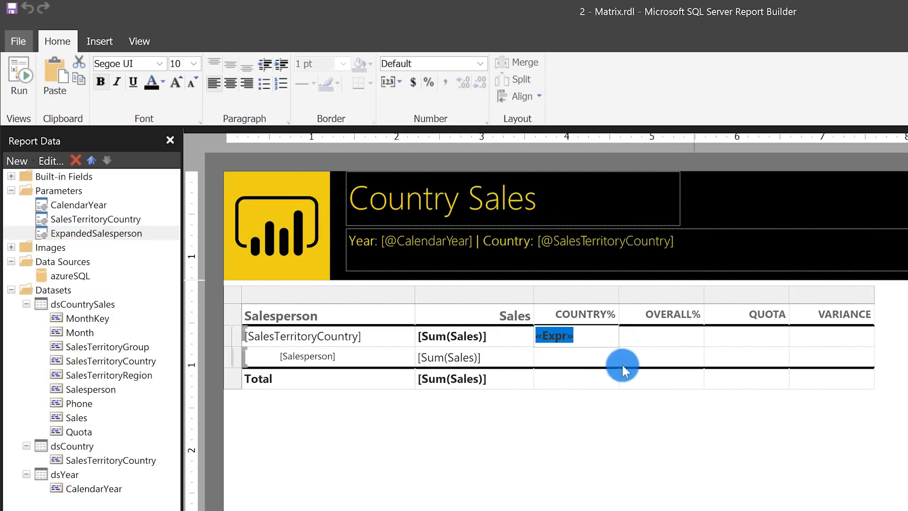
Step: Set the Salesperson row's COUNTRY% cell to the copied expression =SUM(Fields!Sales.Value) / SUM(Fields!Sales.Value, "SalesTerritoryCountry")
left_click(606, 356)
left_click(582, 354)
right_click(582, 357)
left_click(629, 461)
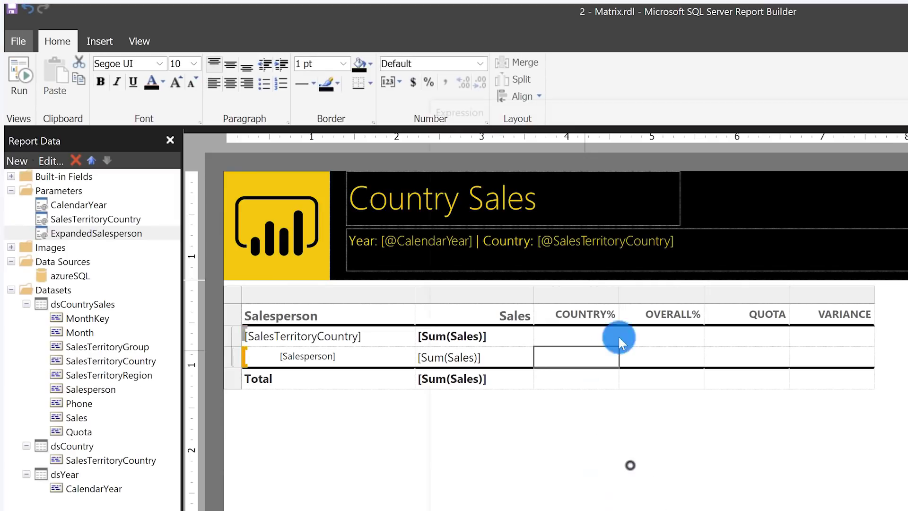
left_click(532, 196)
left_click(474, 141)
key("ctrl+v")
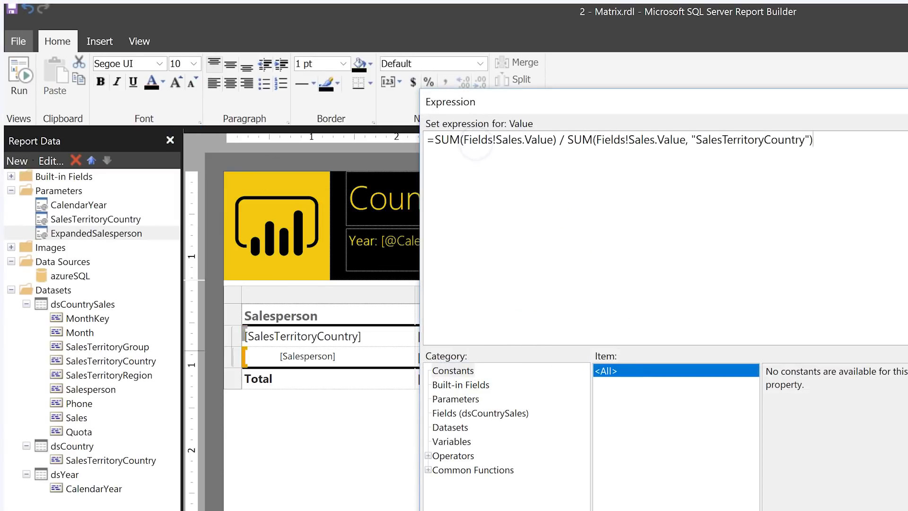
key("Return")
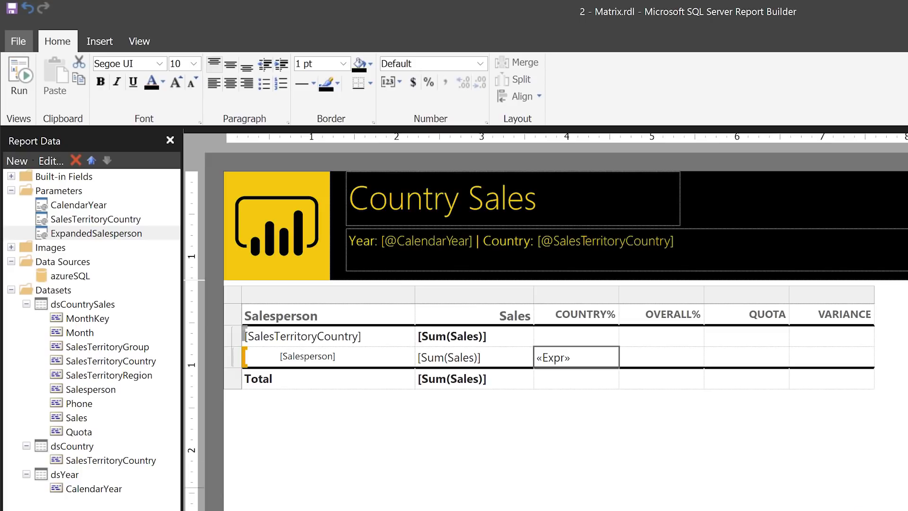
Step: Format the Salesperson row's COUNTRY% cell as a percentage with two decimals
key("F4")
scroll(716, 356, "down", 7)
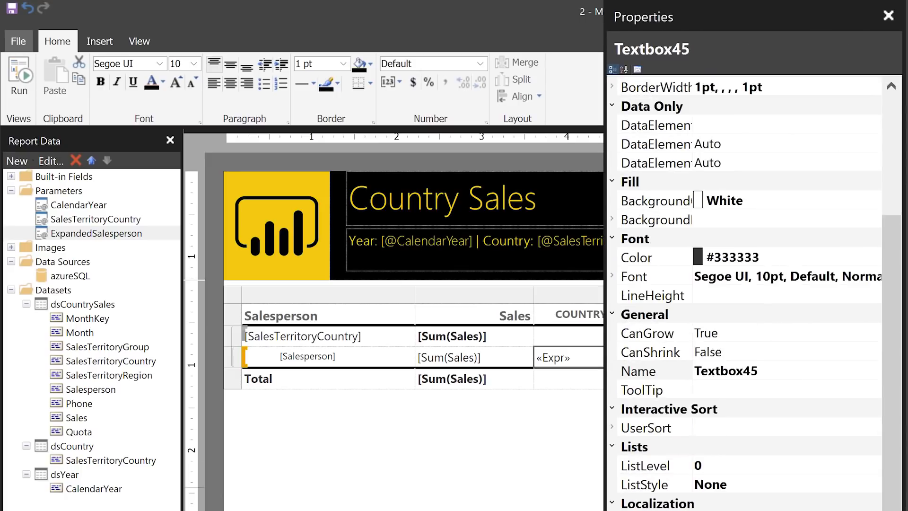
scroll(717, 356, "down", 3)
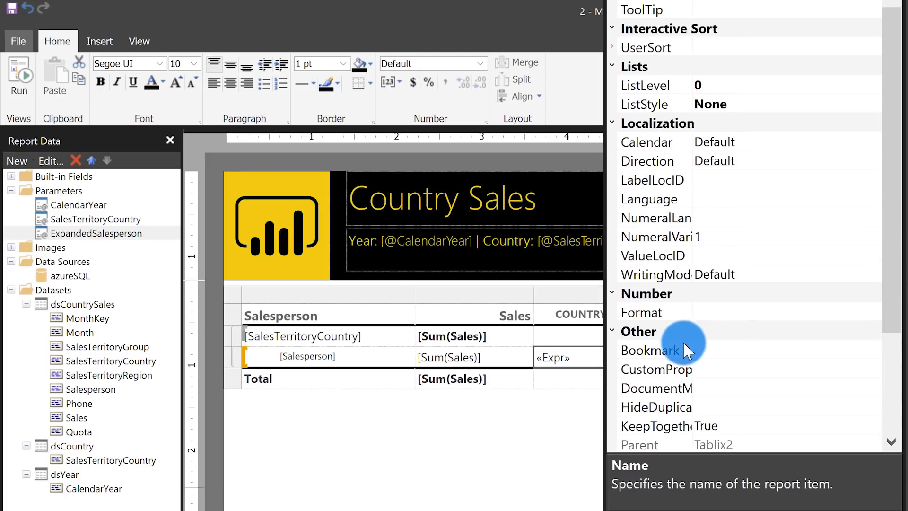
left_click(700, 312)
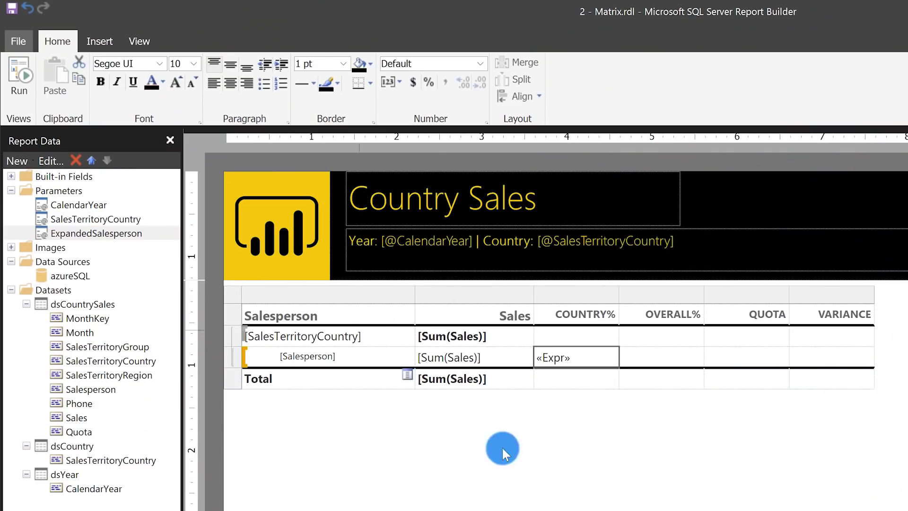
left_click(534, 481)
Step: Preview the report for 2013 and all countries, check the United States salespeople's COUNTRY% values, and return to the design
left_click(18, 78)
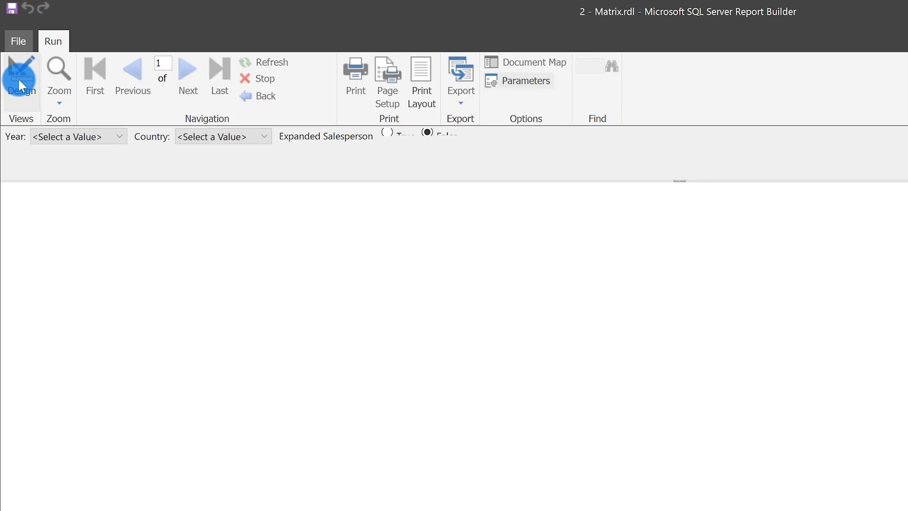
left_click(66, 134)
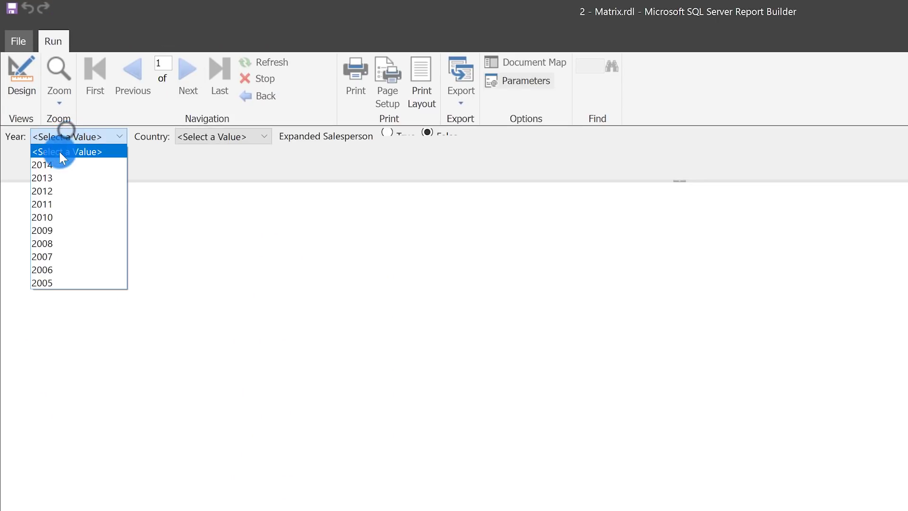
left_click(47, 177)
left_click(216, 136)
left_click(200, 165)
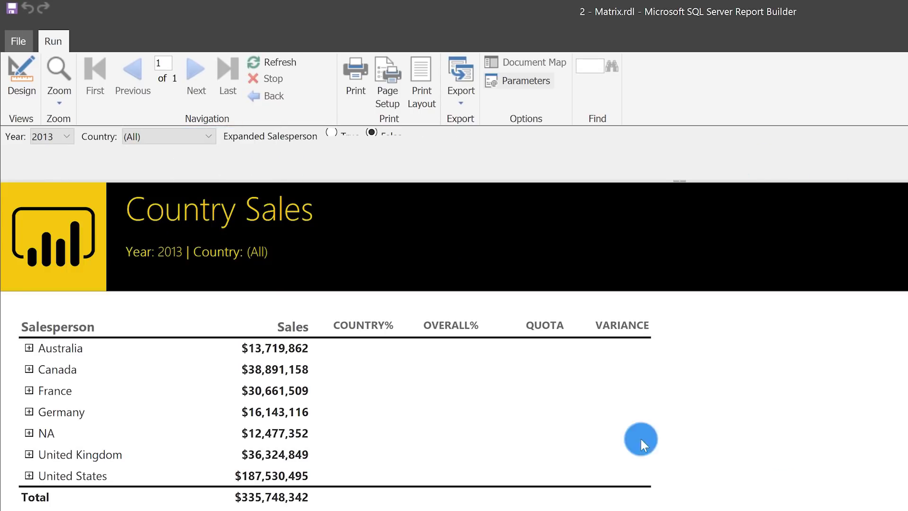
left_click(29, 474)
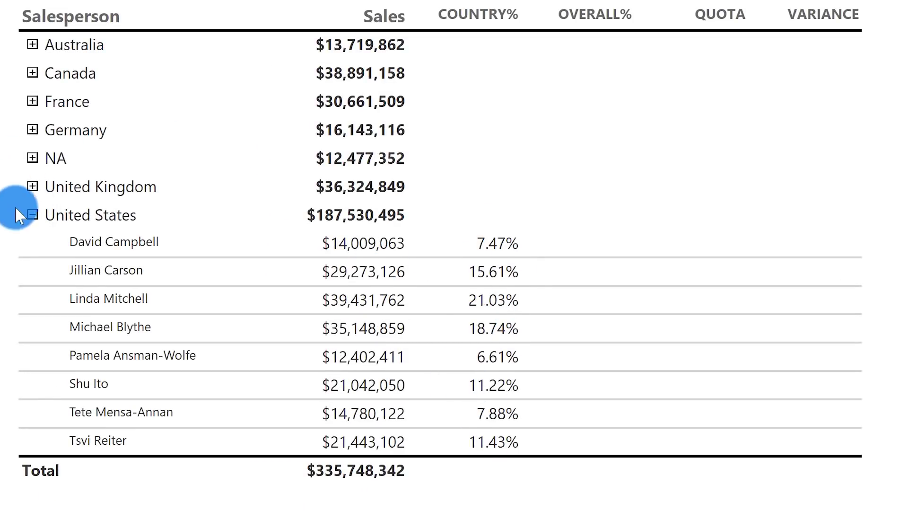
left_click(30, 215)
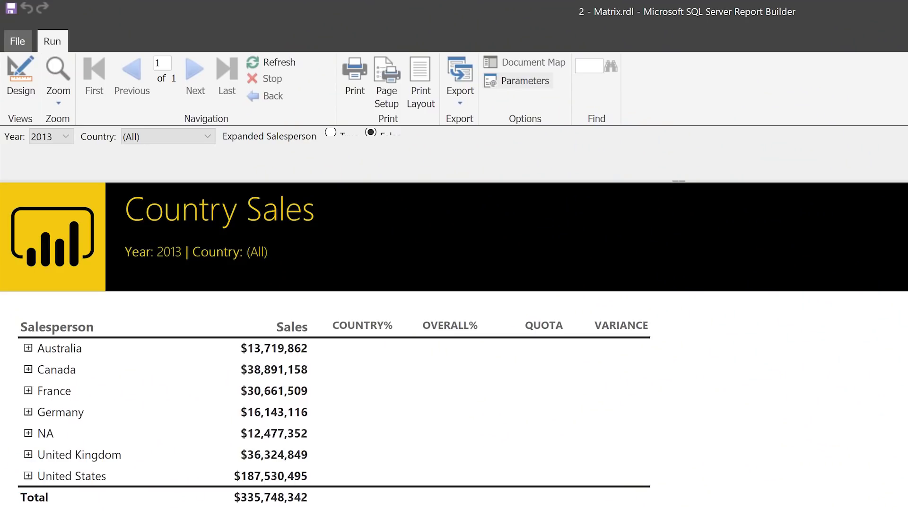
left_click(19, 73)
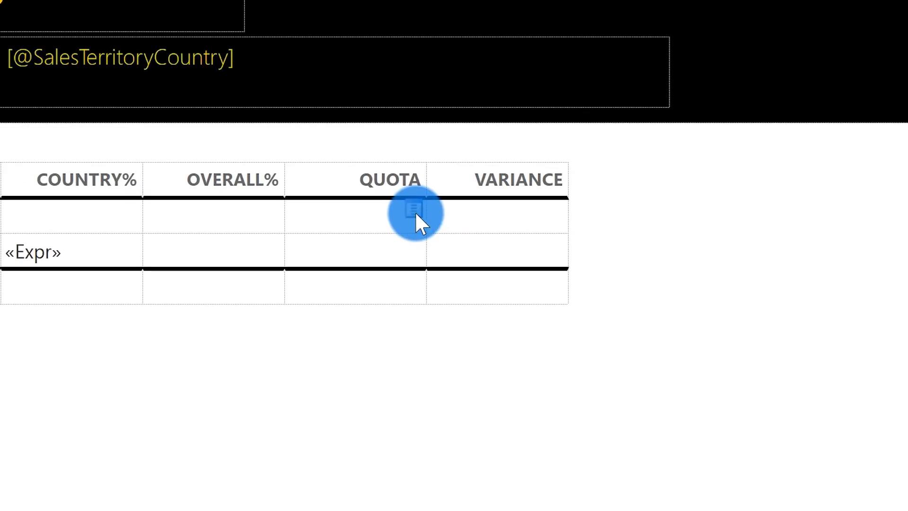
Step: Add the Quota field as a sum to the QUOTA cells of the SalesTerritoryCountry, Salesperson and Total rows
left_click(410, 209)
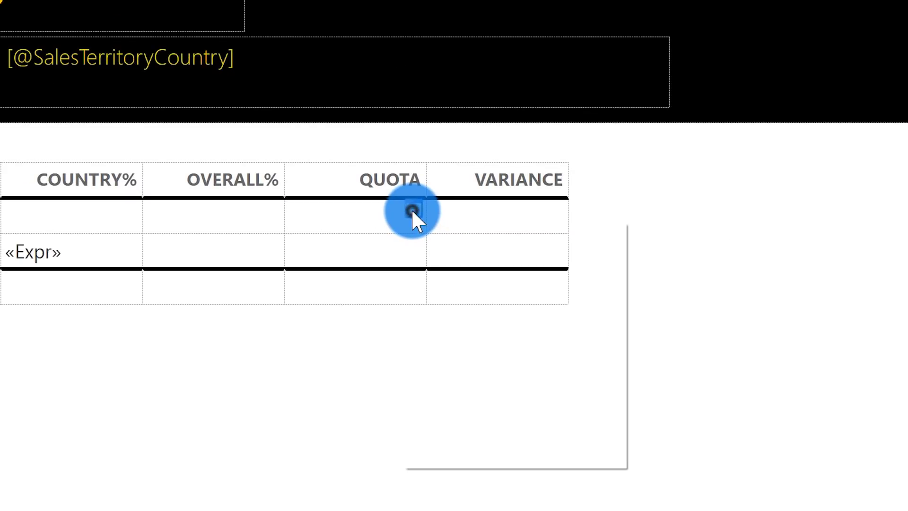
left_click(489, 454)
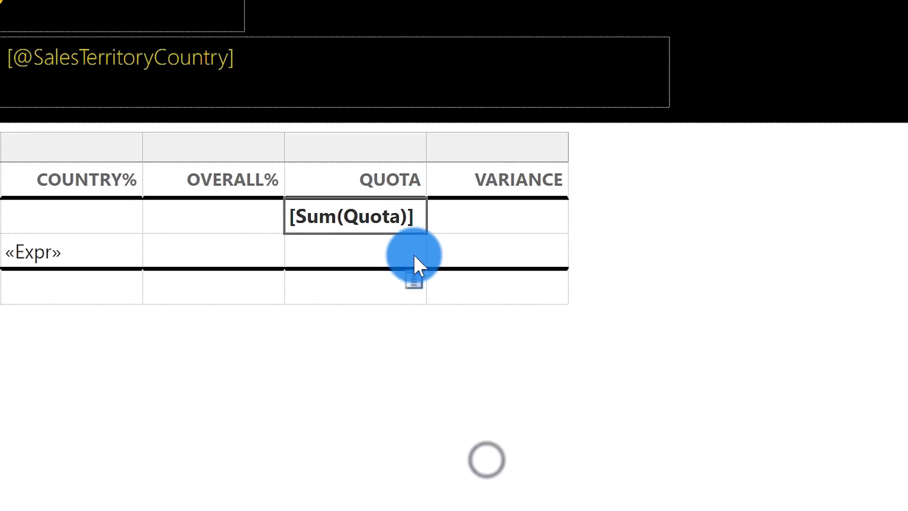
left_click(418, 242)
left_click(463, 489)
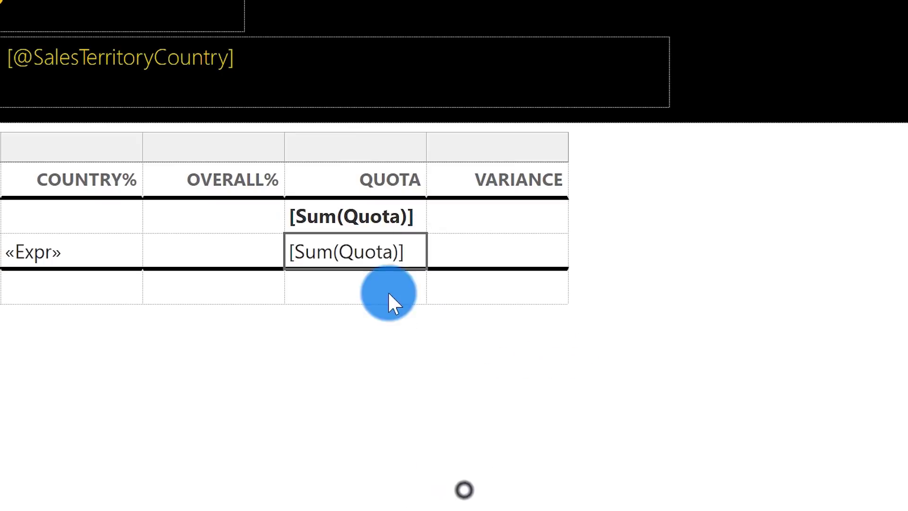
left_click(412, 280)
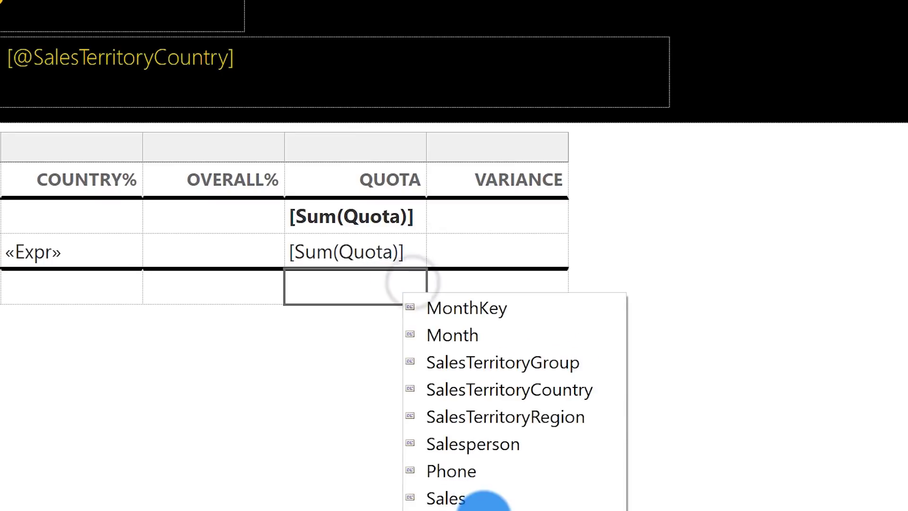
left_click(483, 506)
Step: Format the three Sum(Quota) cells together as dollar currency without decimals
left_click(365, 226)
left_click(362, 220)
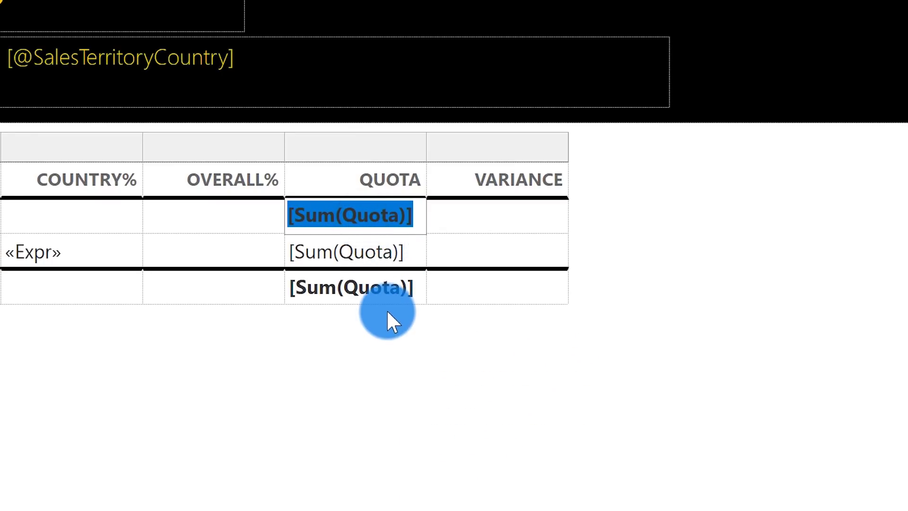
left_click(385, 308)
left_click(339, 282)
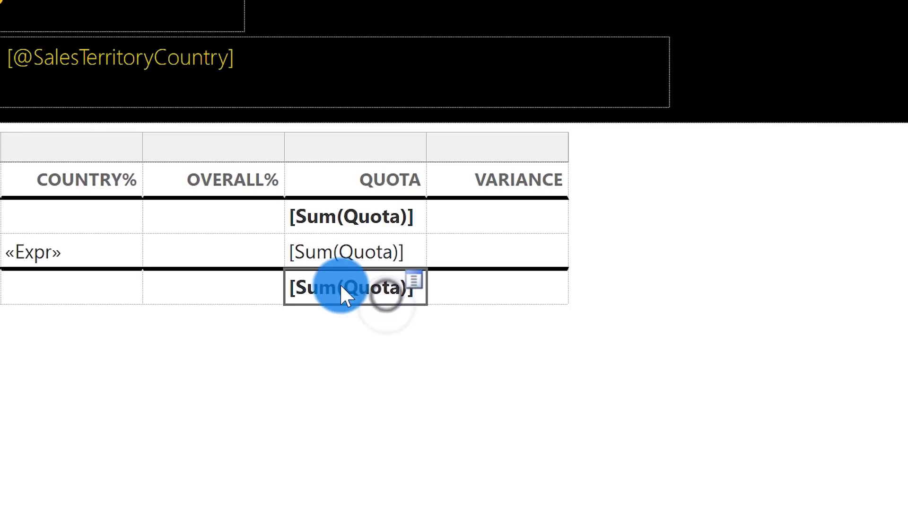
key("shift+Up")
key("shift+Up")
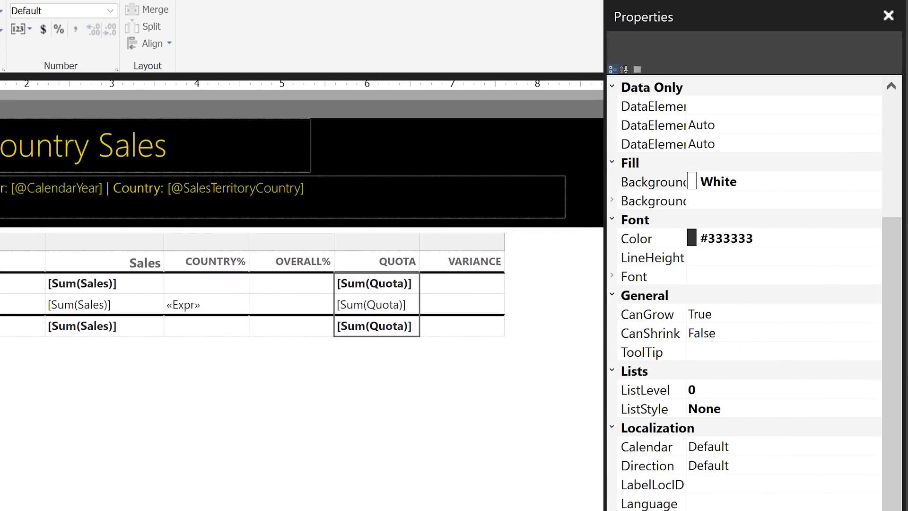
scroll(737, 379, "down", 6)
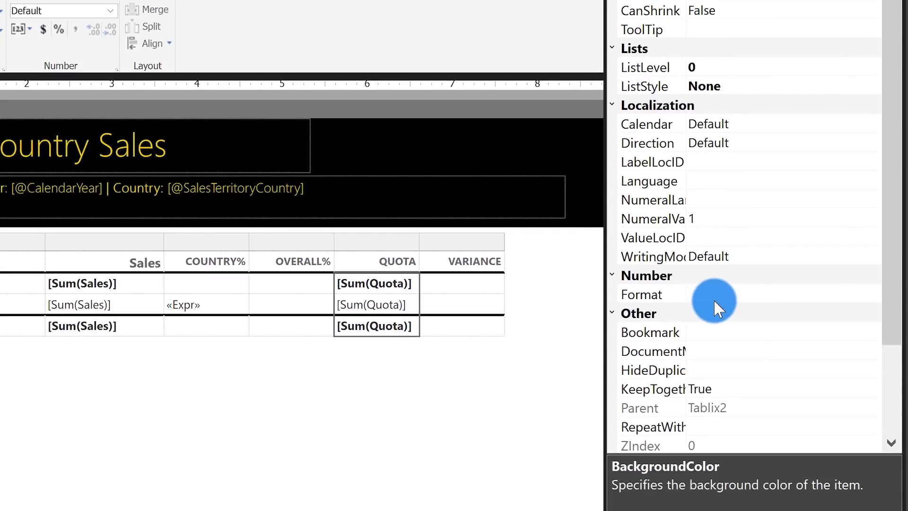
left_click(714, 301)
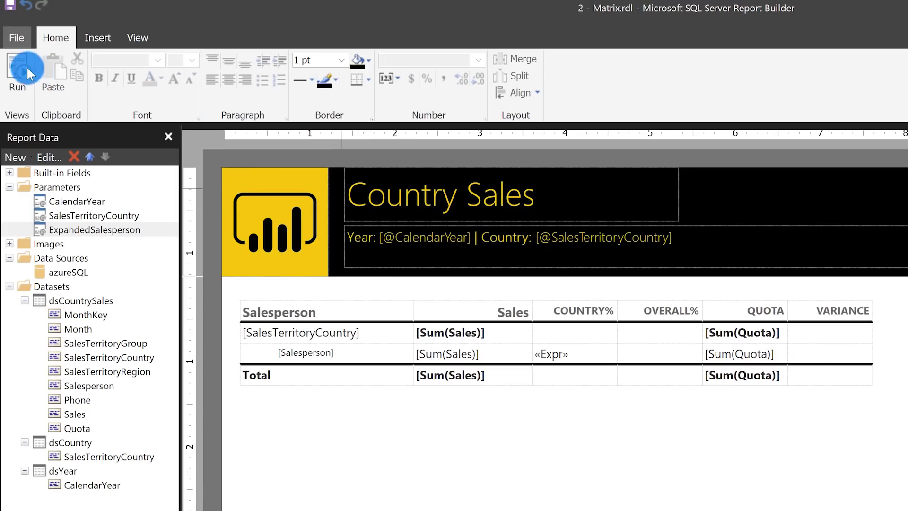
Step: Preview the report for 2013 and all countries to check the QUOTA column
left_click(24, 67)
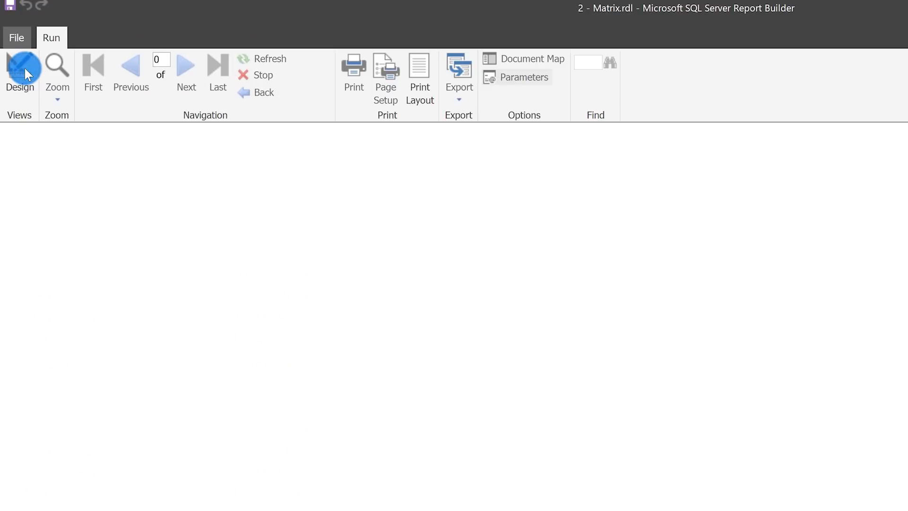
left_click(89, 131)
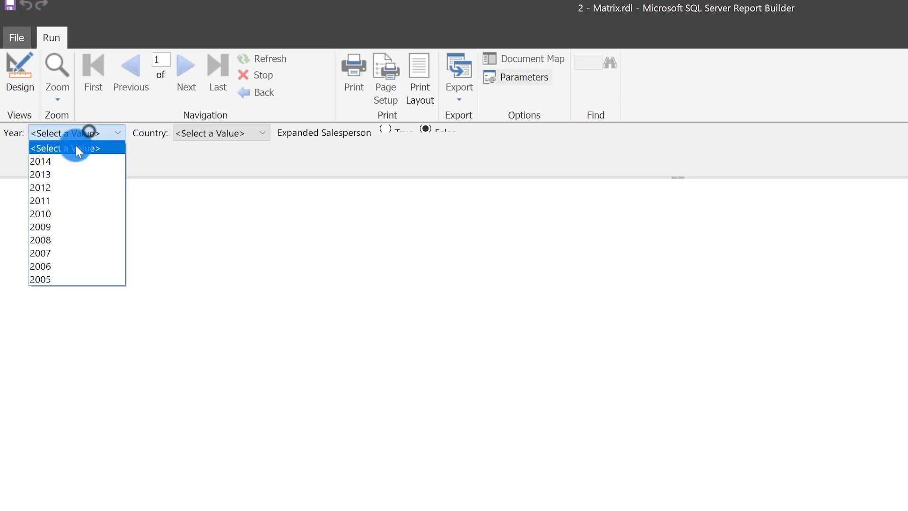
left_click(56, 175)
left_click(225, 133)
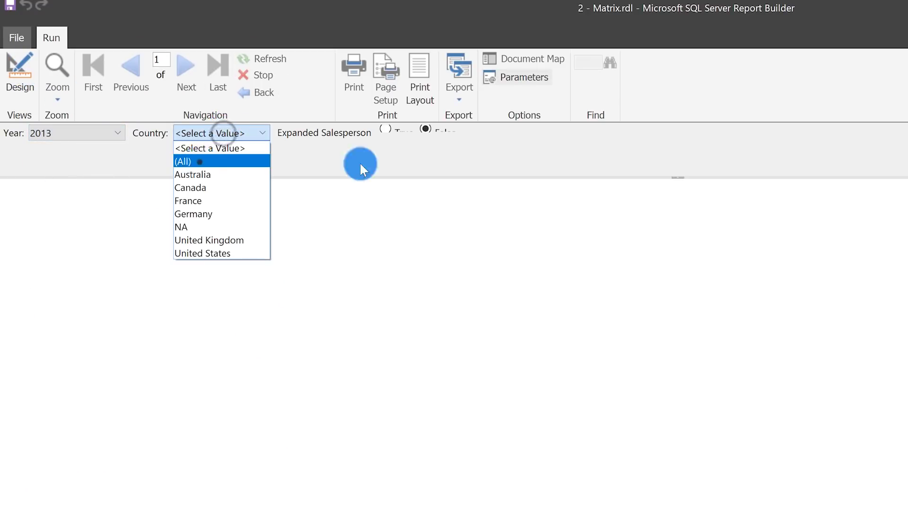
left_click(200, 161)
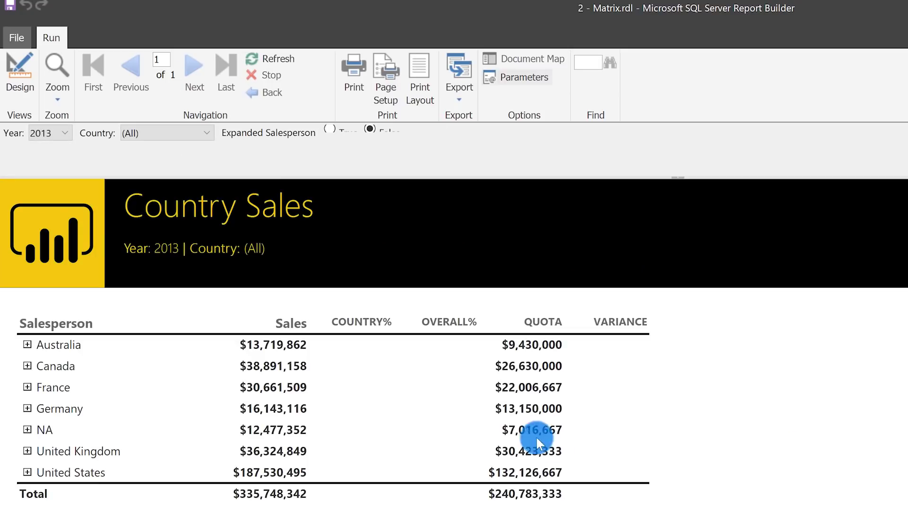
Step: Expand and collapse the France, NA and United States groups to check their salespeople's quotas, and return to the design
left_click(27, 387)
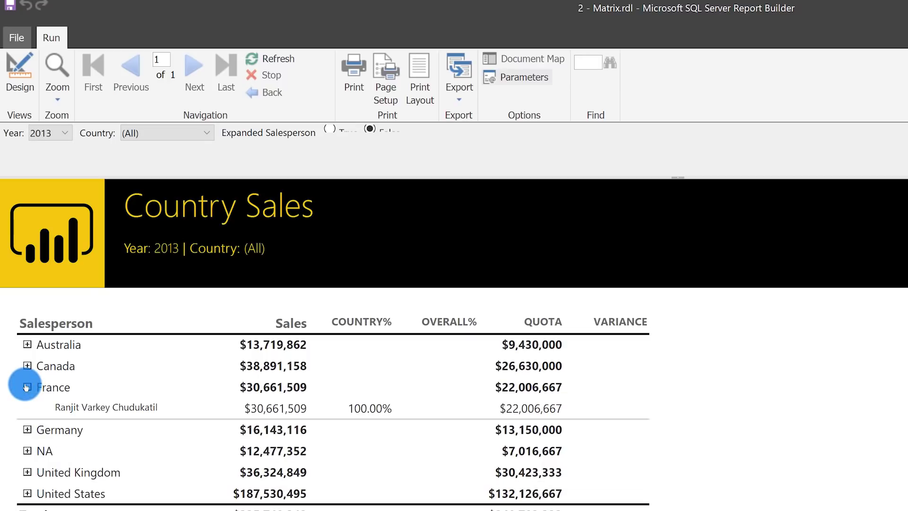
left_click(27, 387)
left_click(27, 429)
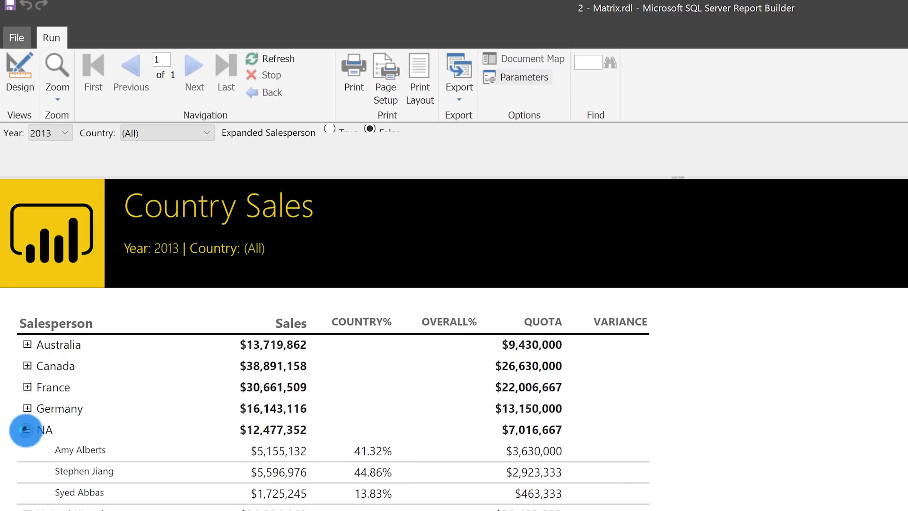
left_click(26, 429)
left_click(27, 471)
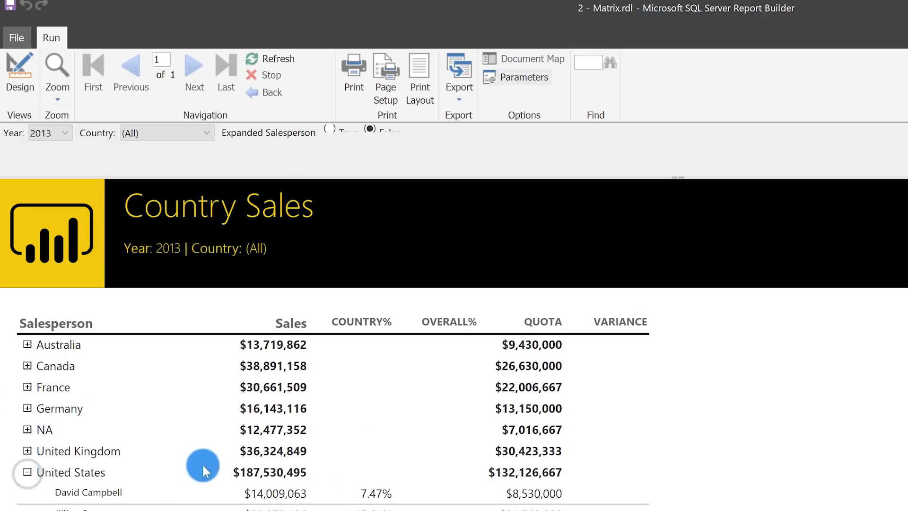
left_click(27, 472)
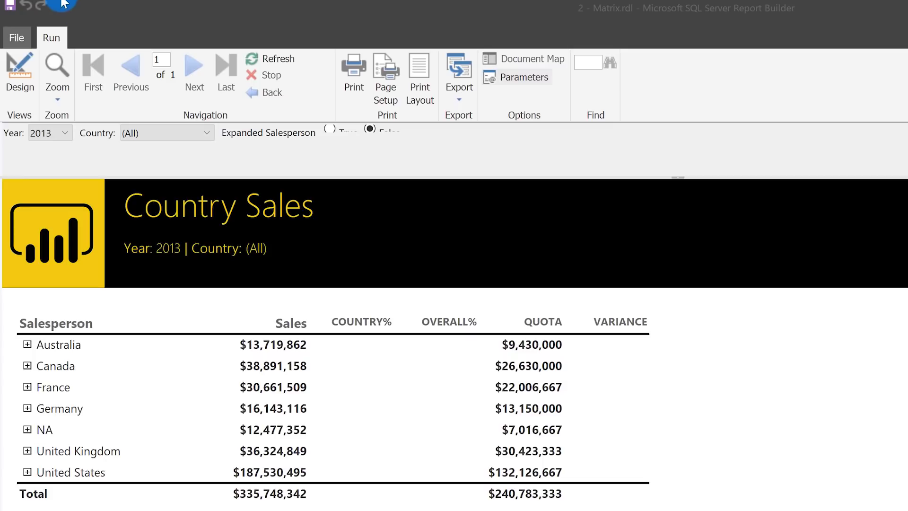
left_click(13, 66)
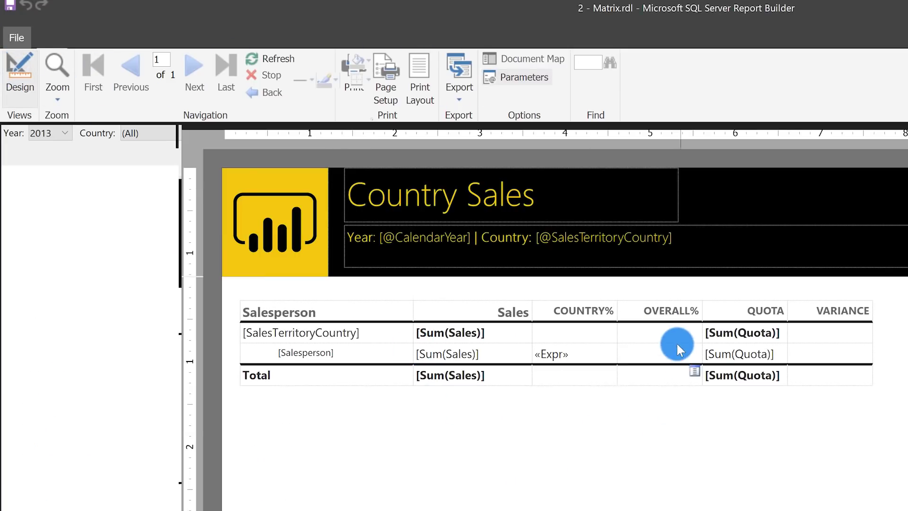
Step: Set the SalesTerritoryCountry row's OVERALL% expression to Sum(Fields!Sales.Value) / Sum(Fields!Sales.Value, "dsCountrySales") and accept it
left_click(647, 329)
right_click(647, 329)
left_click(691, 443)
key("ctrl+a")
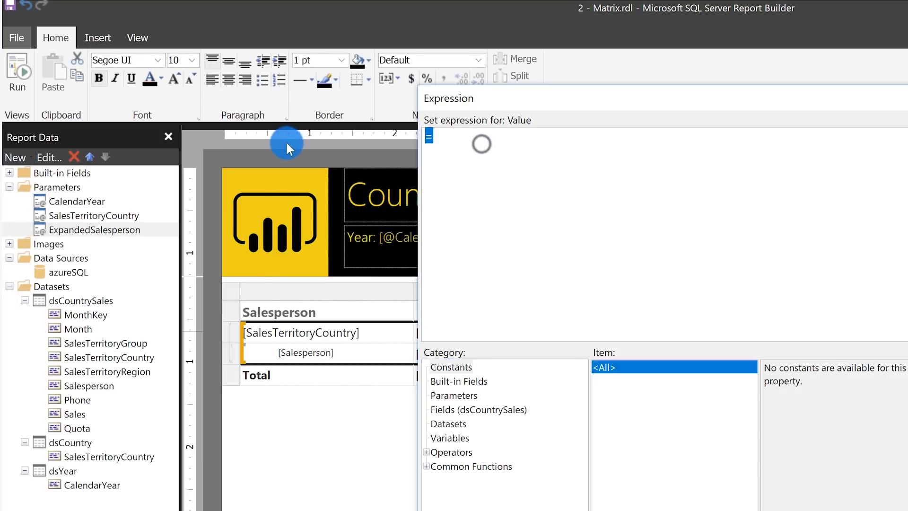
type("Sum(Fields!Sales.Value) / Sum(Fields!Sales.Value, \"dsCountrySales\")")
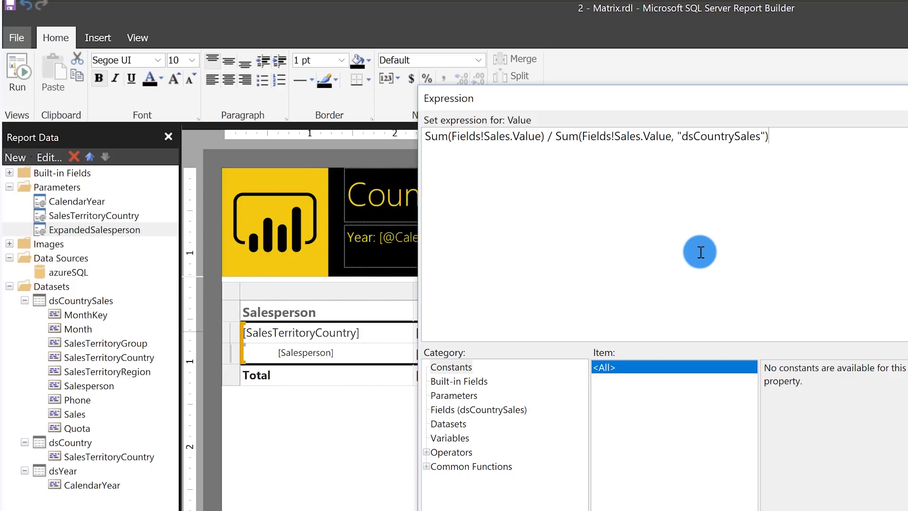
left_click_drag(682, 137, 696, 141)
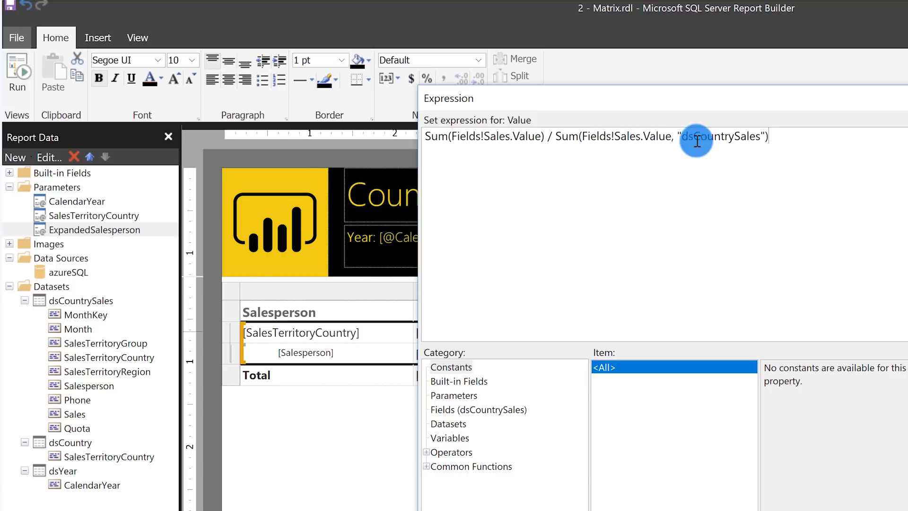
left_click(817, 155)
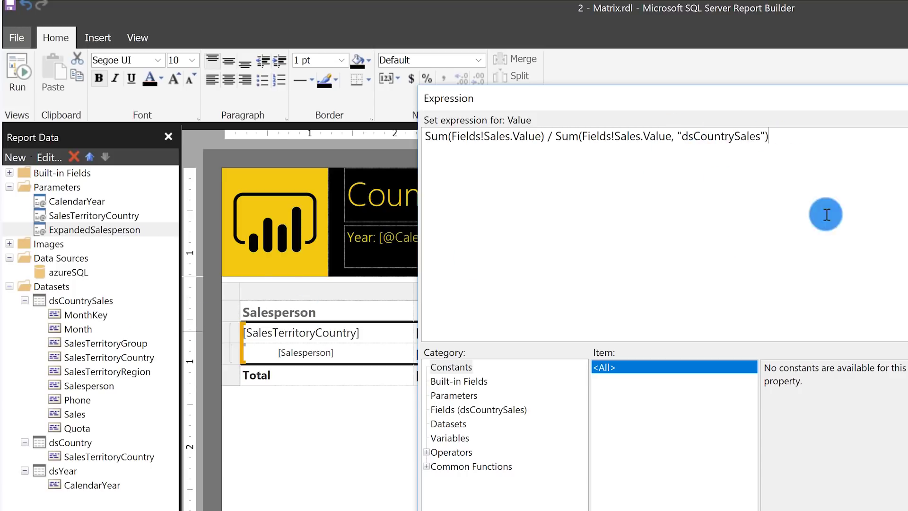
key("Return")
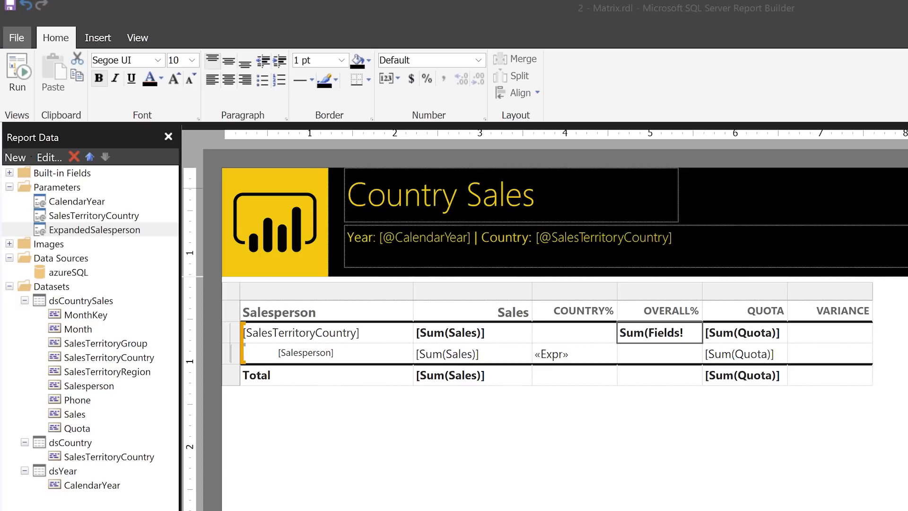
Step: Set the Salesperson row's OVERALL% expression to Sum(Fields!Sales.Value) / Sum(Fields!Sales.Value, "dsCountrySales") and accept it
left_click(647, 352)
right_click(647, 352)
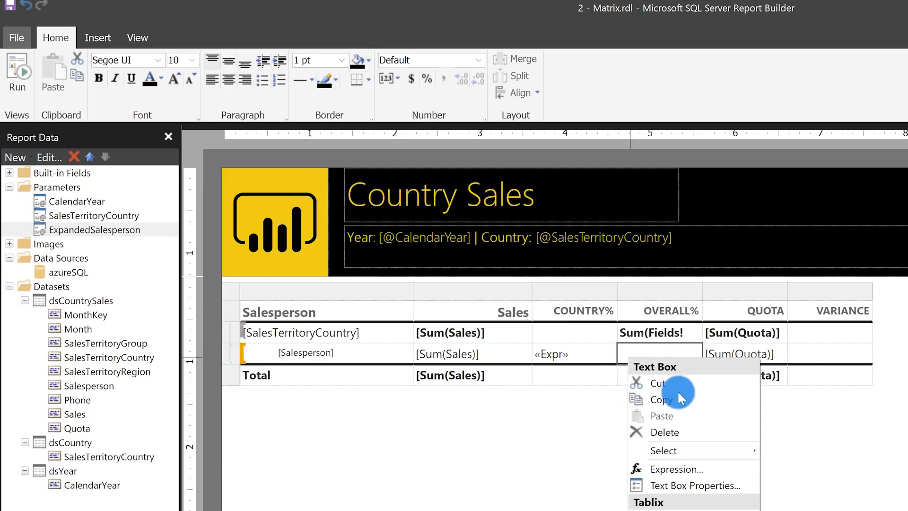
left_click(677, 465)
key("ctrl+a")
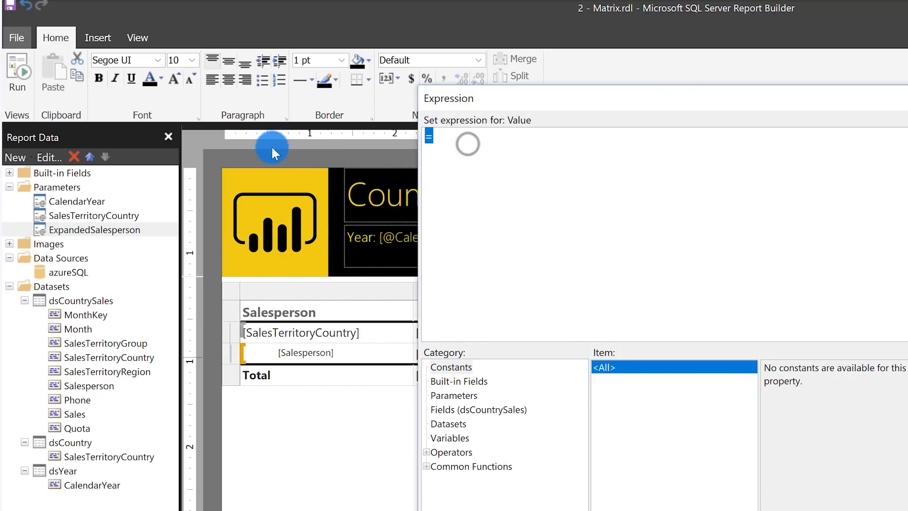
type("Sum(Fields!Sales.Value) / Sum(Fields!Sales.Value, \"dsCountrySales\")")
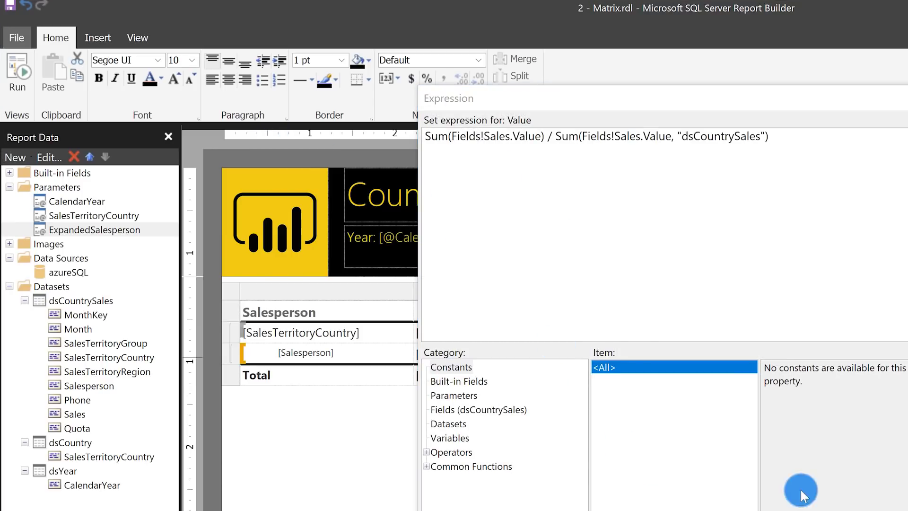
left_click(804, 492)
Step: Add the missing equals sign at the start of the SalesTerritoryCountry row's OVERALL% expression and accept it
right_click(652, 333)
left_click(682, 446)
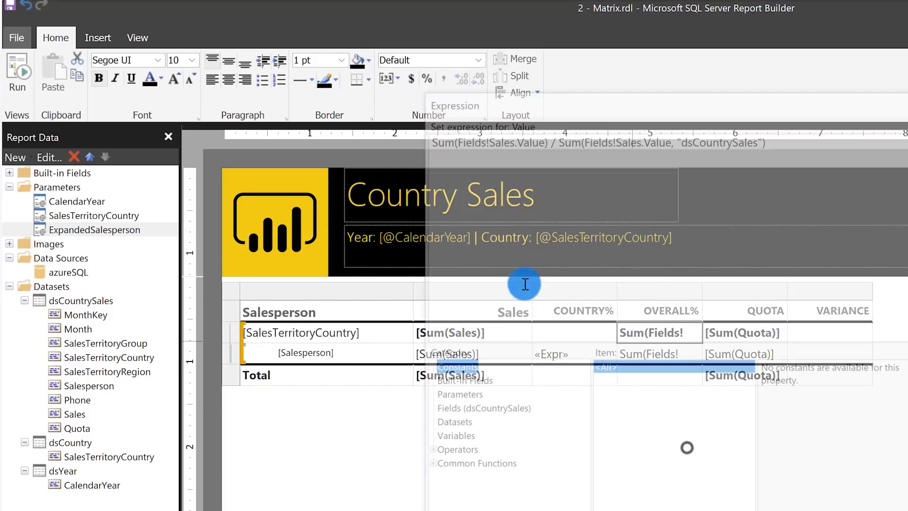
left_click(435, 137)
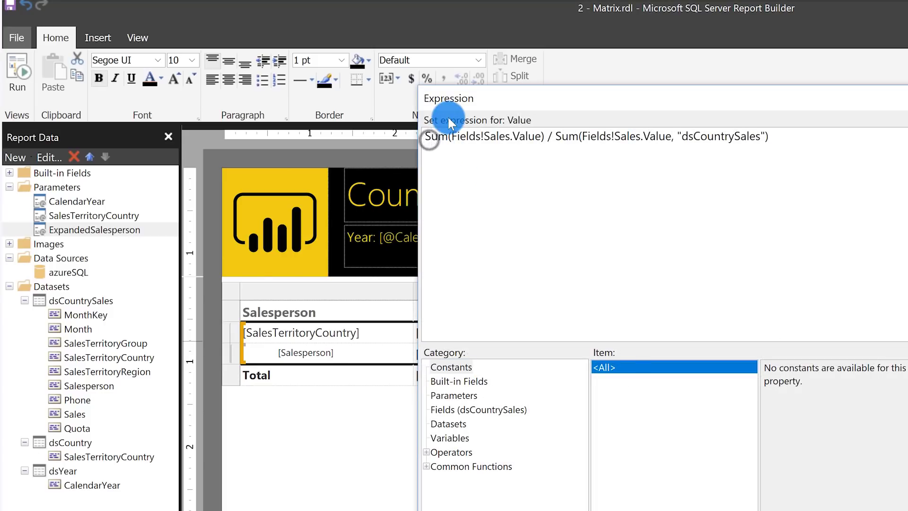
type("=")
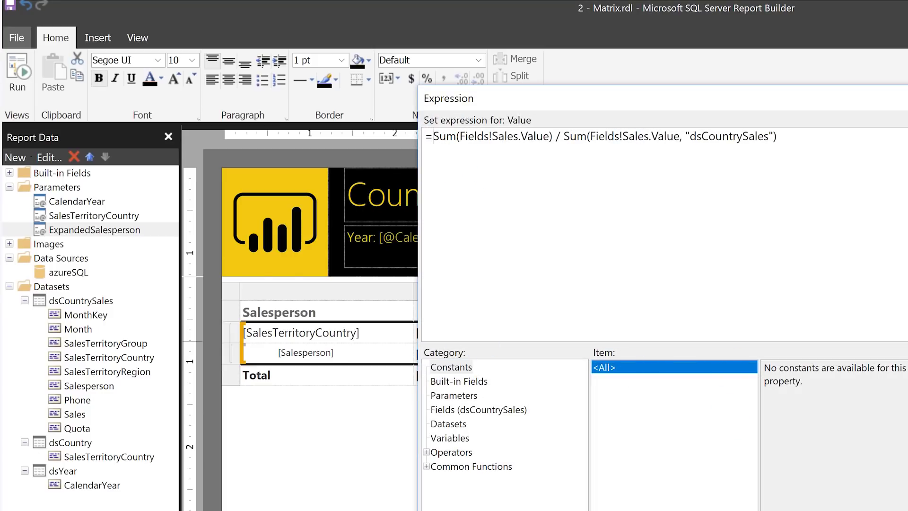
left_click(803, 492)
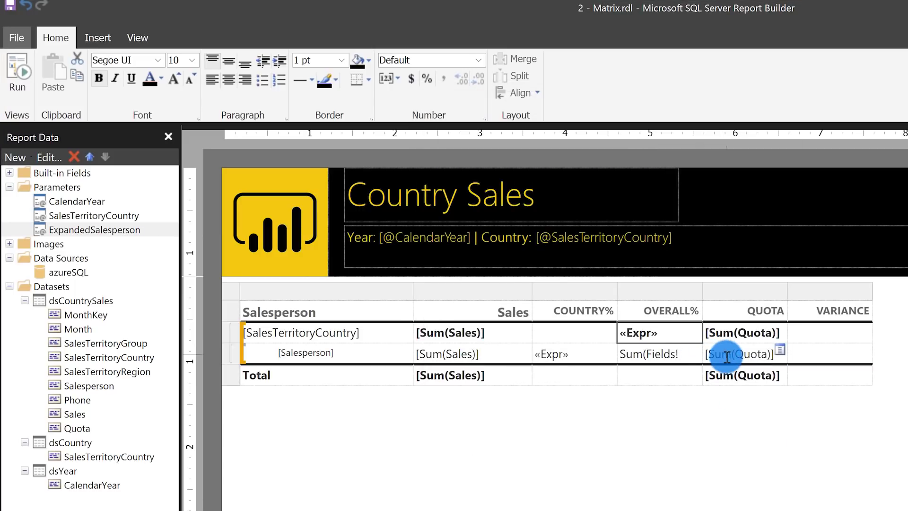
Step: Add the missing equals sign at the start of the Salesperson row's OVERALL% expression and accept it
right_click(658, 356)
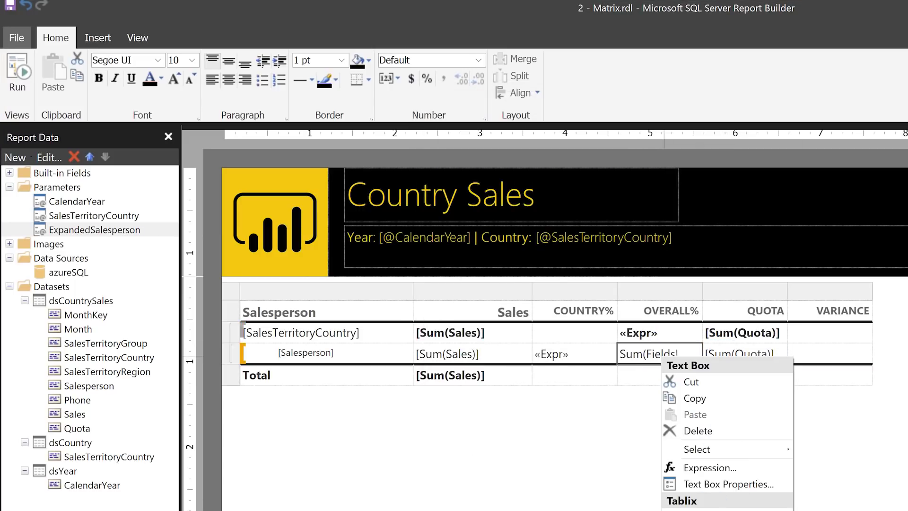
left_click(626, 384)
left_click(635, 355)
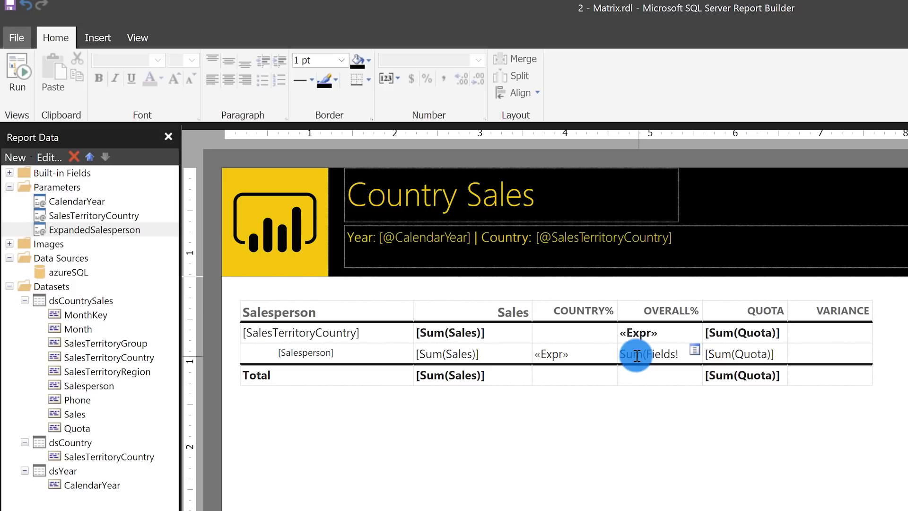
right_click(637, 355)
left_click(691, 465)
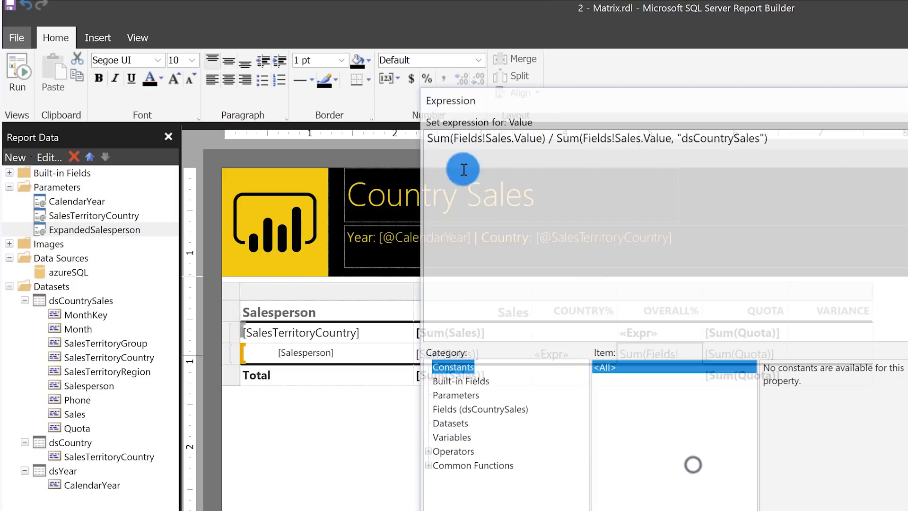
left_click(429, 137)
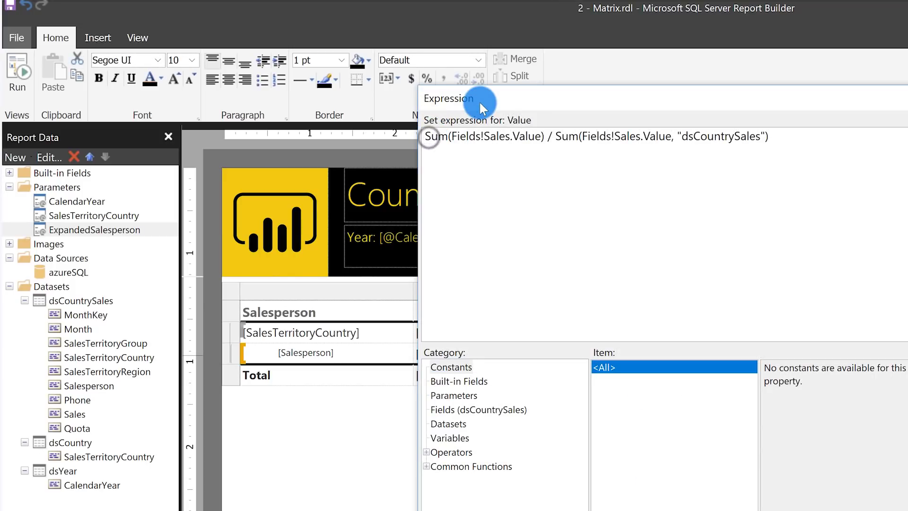
type("=")
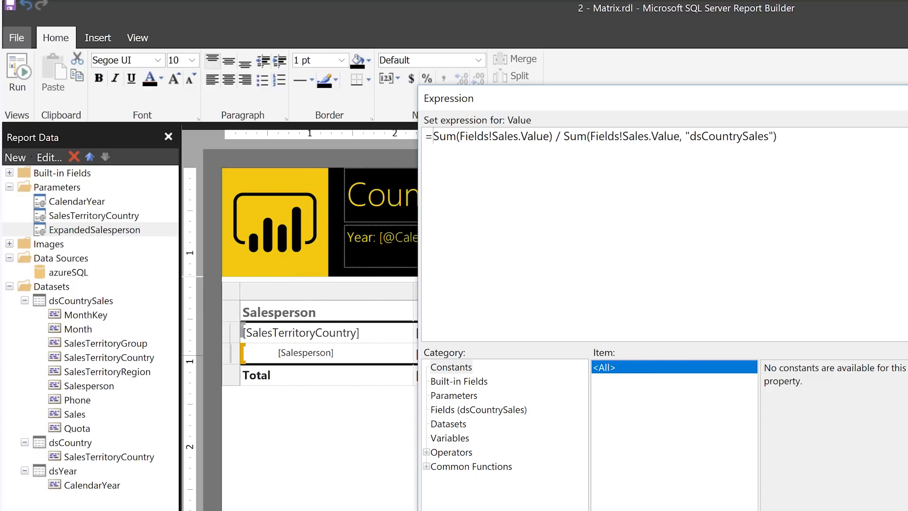
left_click(736, 499)
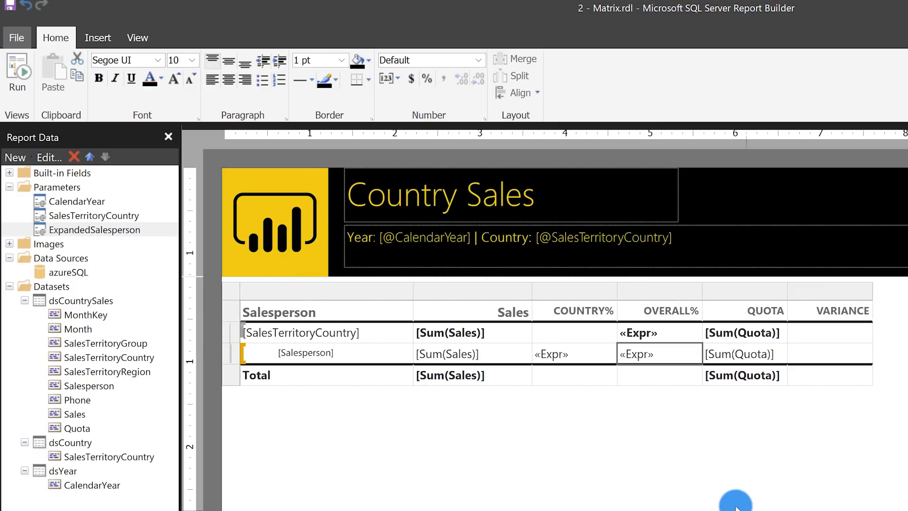
Step: Preview the report for 2013 and all countries to check the OVERALL% column, and return to the design
left_click(18, 72)
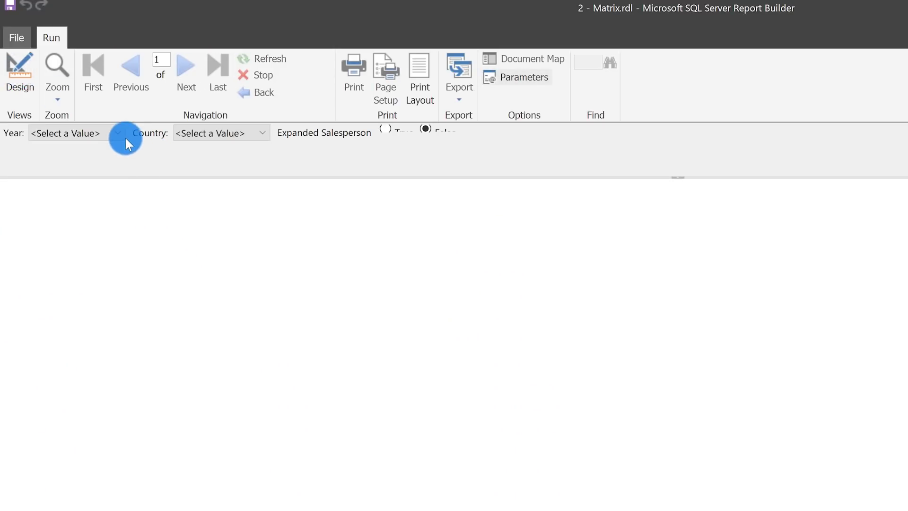
left_click(114, 135)
left_click(70, 161)
left_click(239, 132)
left_click(206, 161)
left_click(100, 133)
left_click(66, 160)
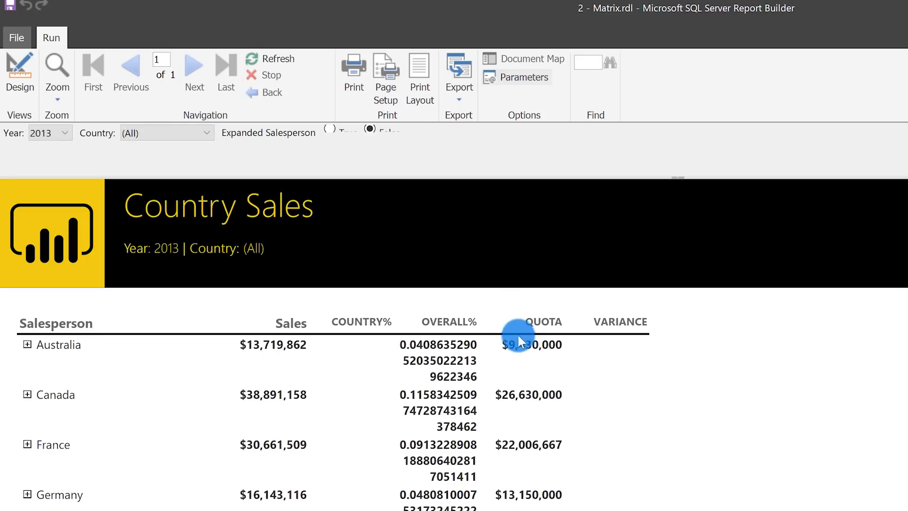
left_click(17, 72)
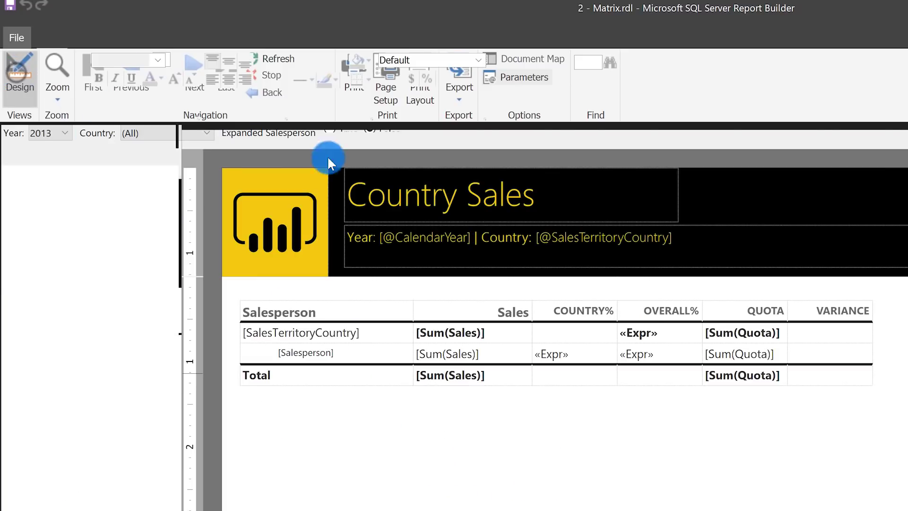
Step: Set the number format of both OVERALL% expression cells to P2
left_click(677, 330)
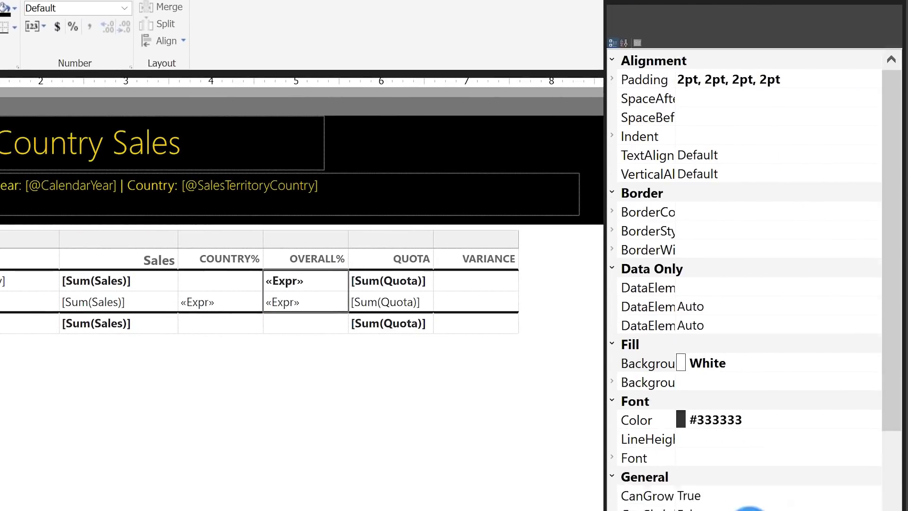
scroll(725, 211, "down", 10)
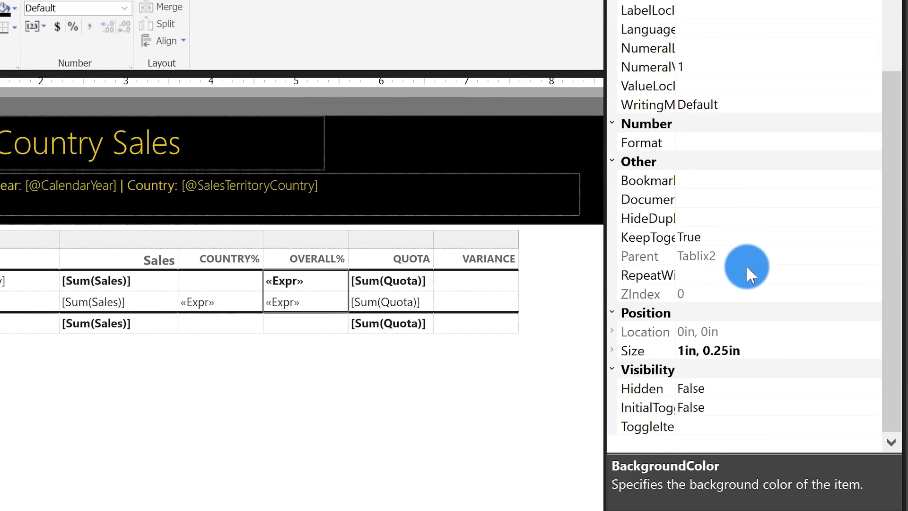
left_click(691, 143)
type("P2")
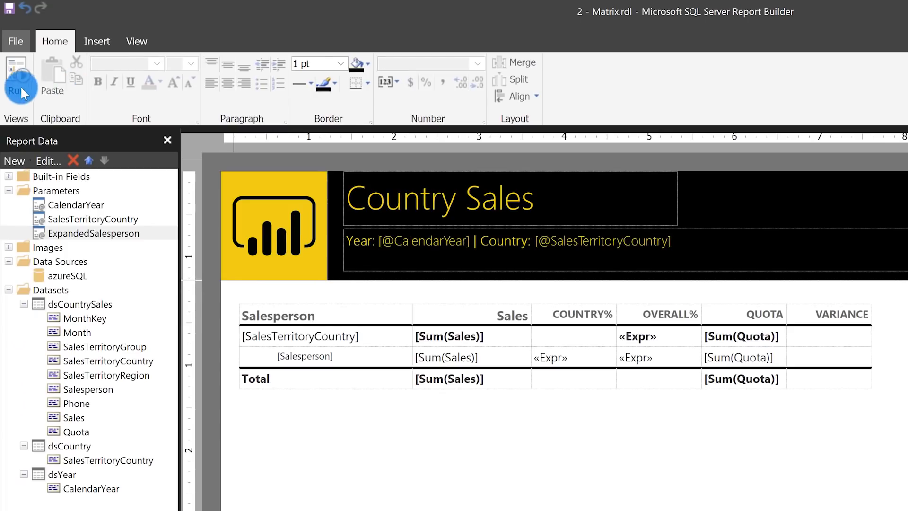
Step: Preview the report, expand and collapse the Canada group to check its salespeople's percentages, and return to the design
left_click(22, 91)
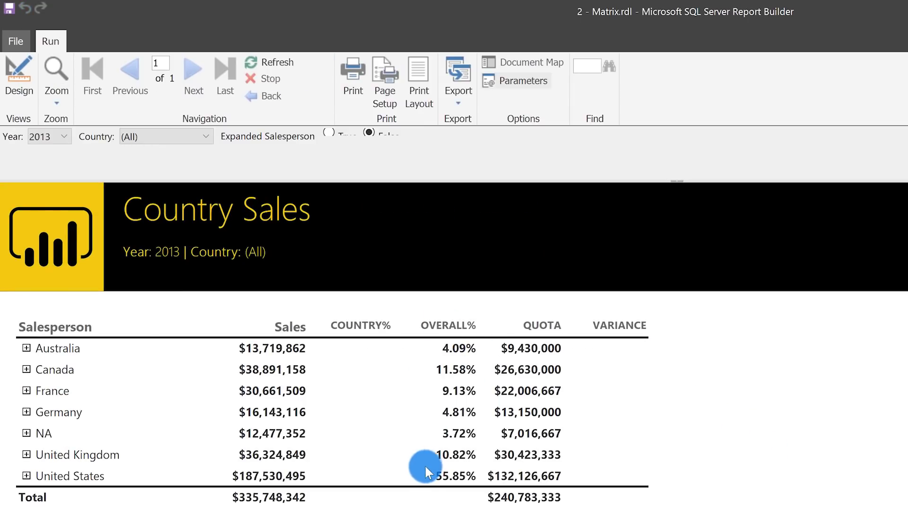
left_click(27, 369)
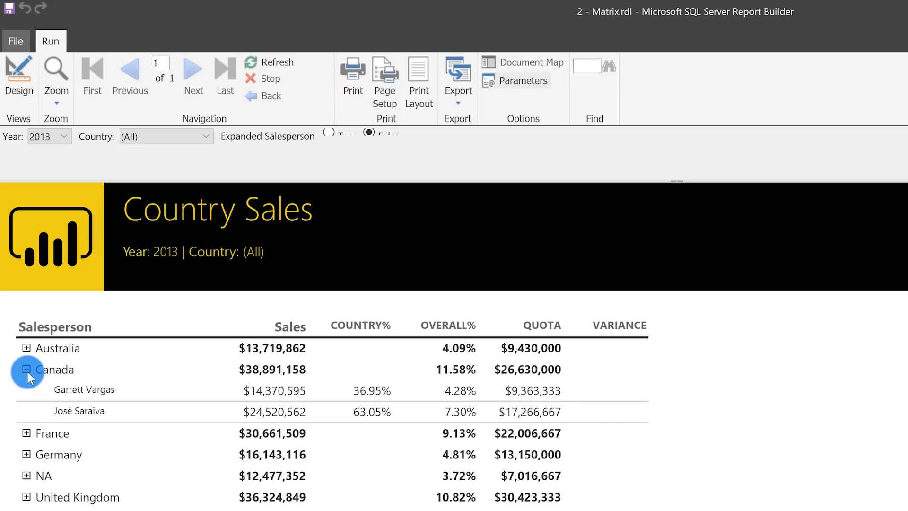
left_click(26, 370)
left_click(11, 81)
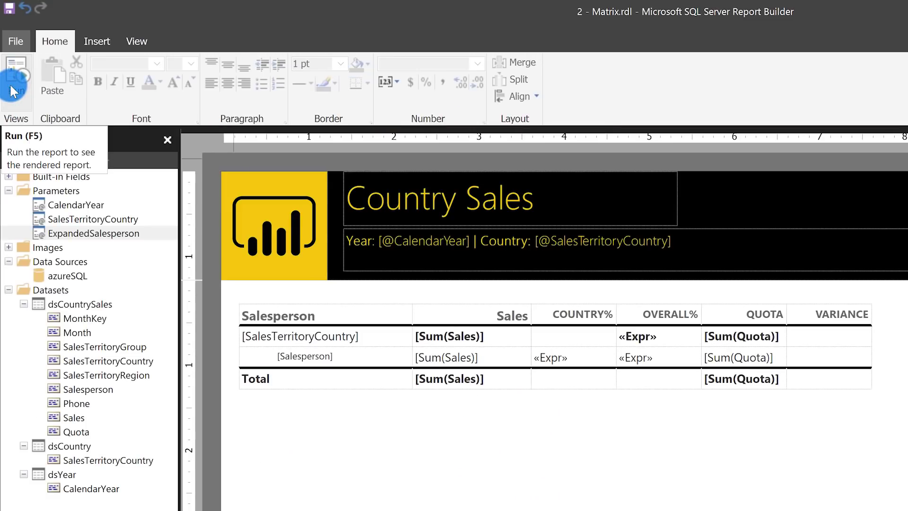
left_click(12, 90)
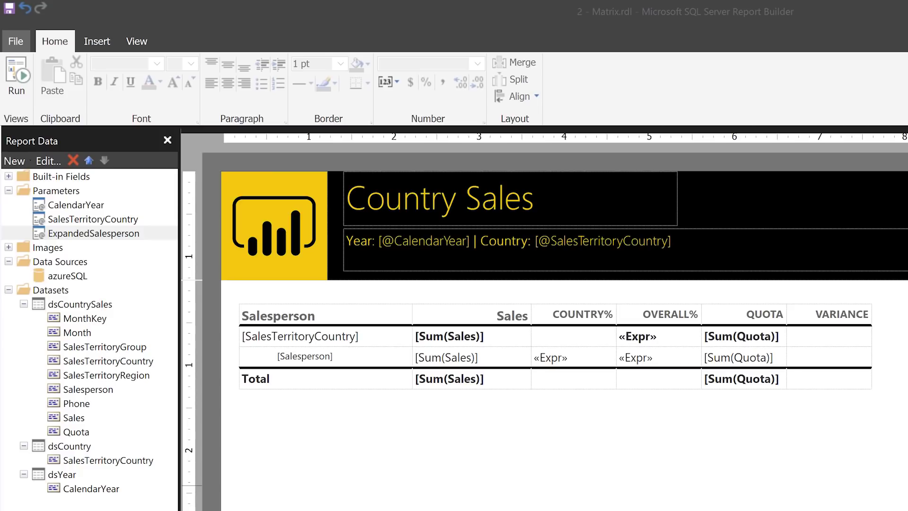
Step: Set the SalesTerritoryCountry row's VARIANCE expression to =(Sum(Fields!Sales.Value)-Sum(Fields!Quota.Value))/Sum(Fields!Quota.Value) and accept it
right_click(828, 335)
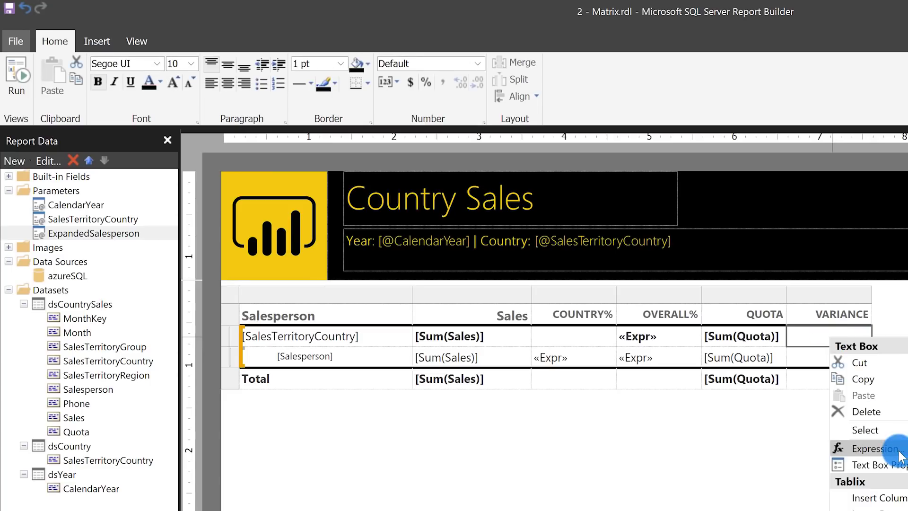
left_click(834, 447)
left_click(445, 141)
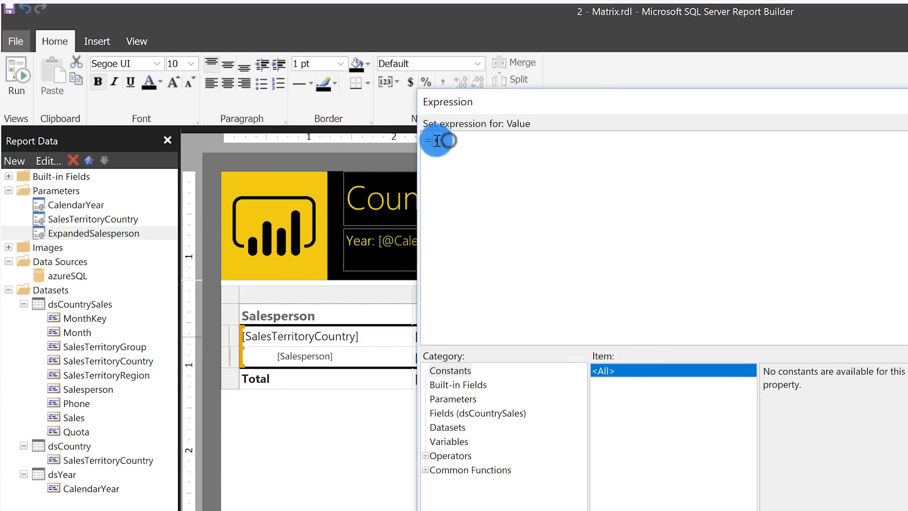
type("(Sum(Fields!Sales.Value)-Sum(Fields!Quota.Value))/Sum(Fields!Quota.Value)")
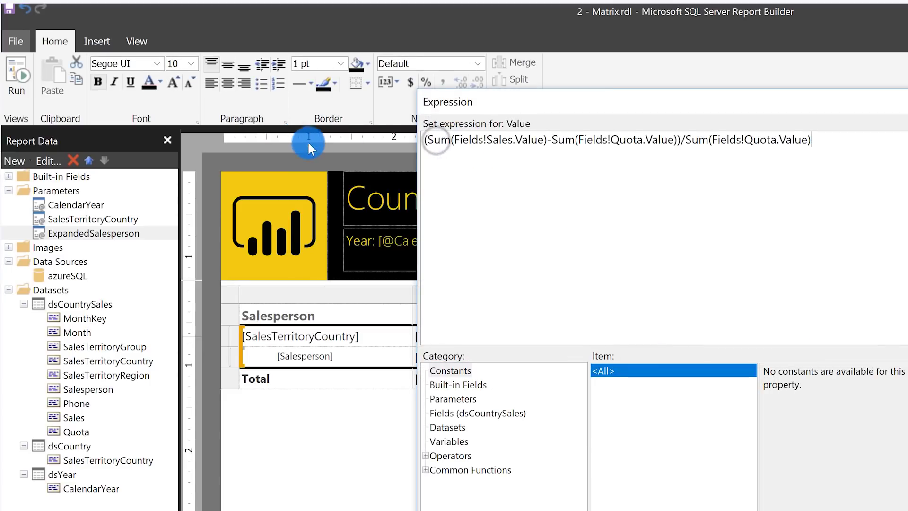
left_click(426, 139)
type("=")
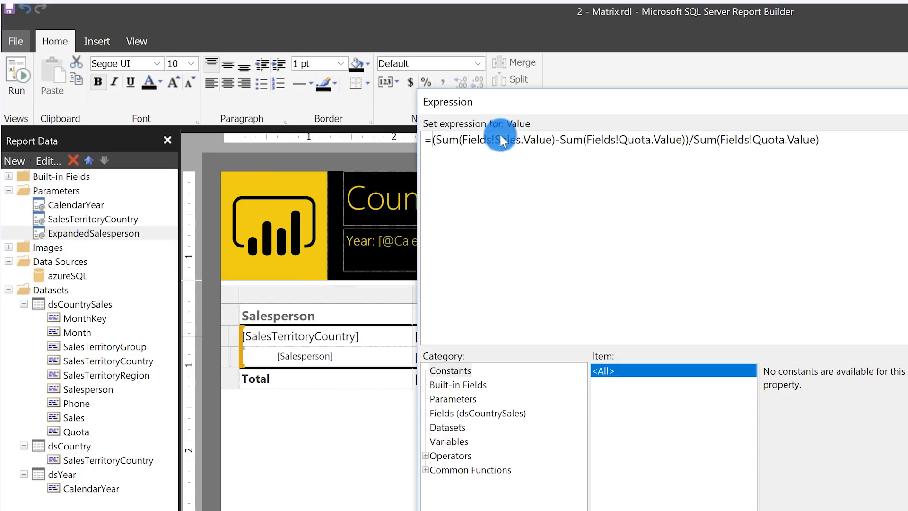
key("Return")
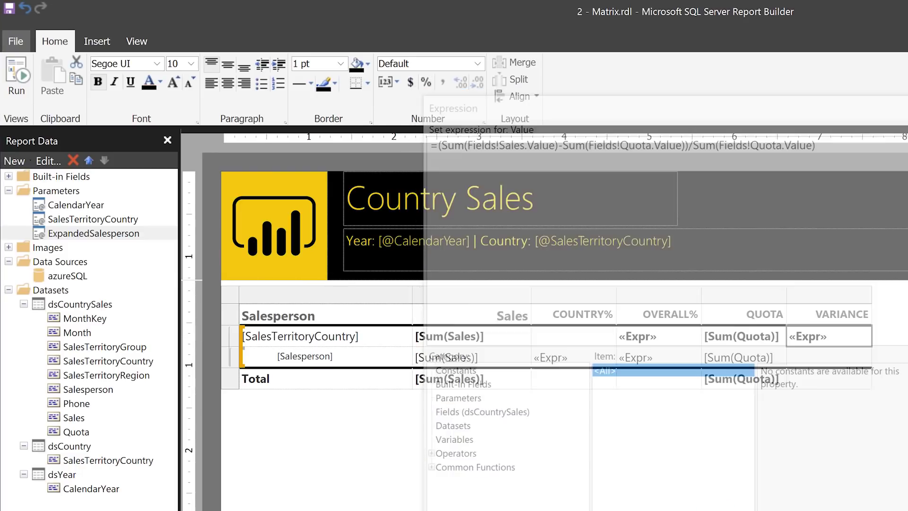
Step: Format the three VARIANCE cells together as percentages with two decimals and preview the report for 2012 and all countries
left_click(847, 390)
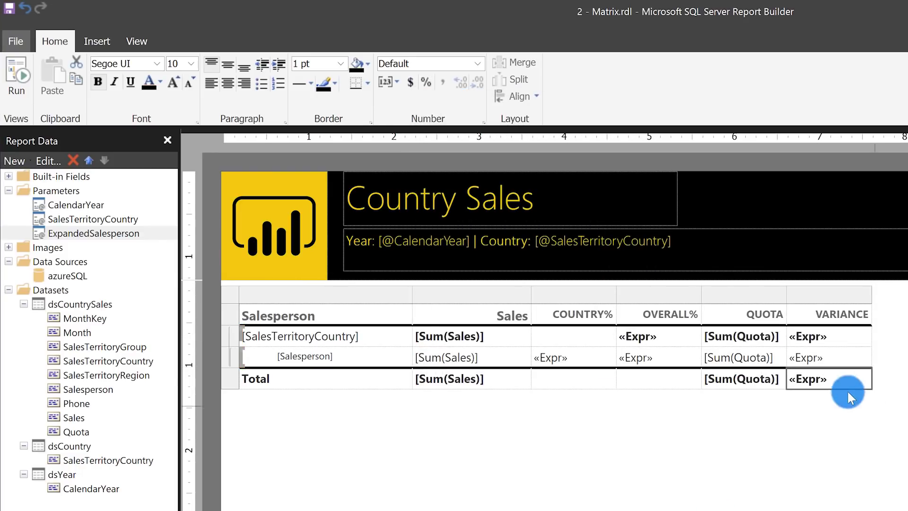
left_click(830, 343)
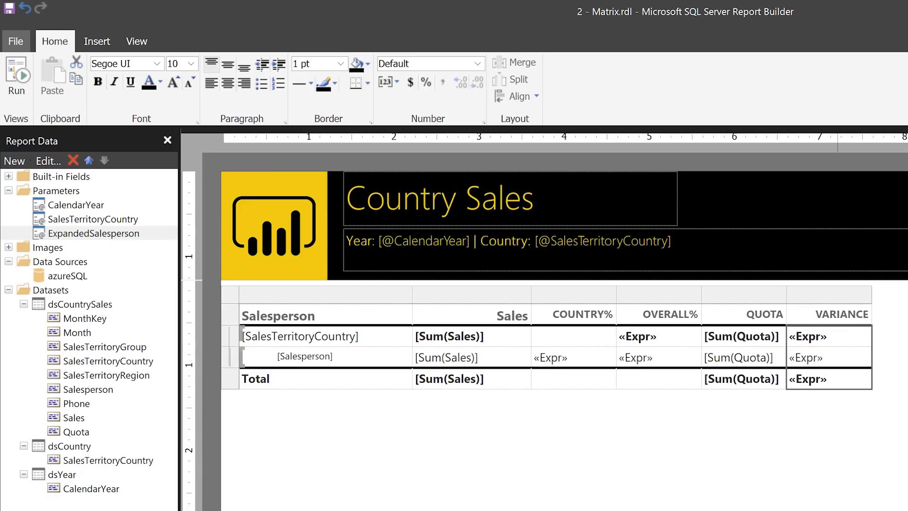
left_click(22, 81)
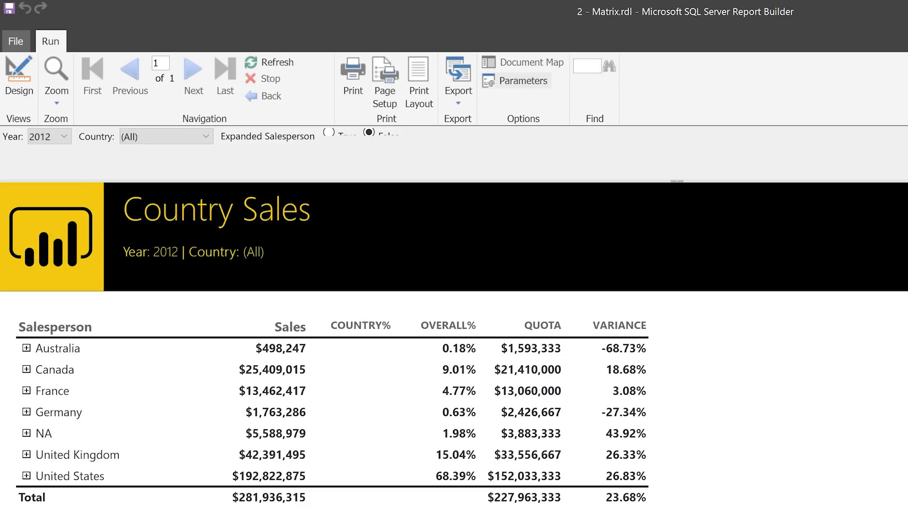